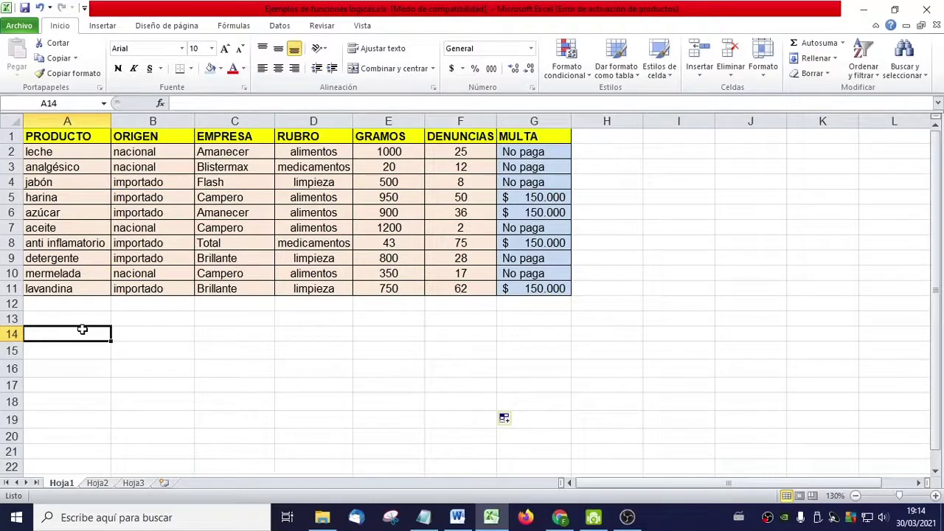
pyautogui.click(467, 244)
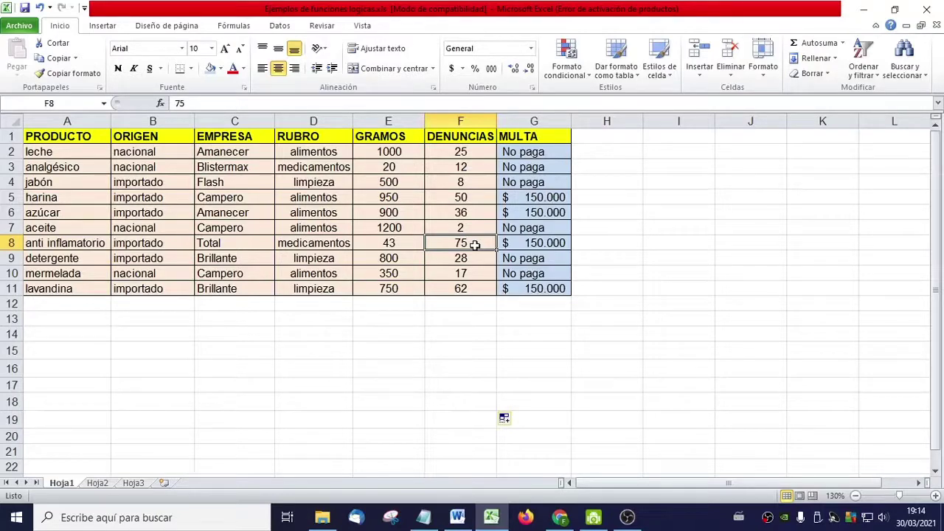
pyautogui.click(86, 332)
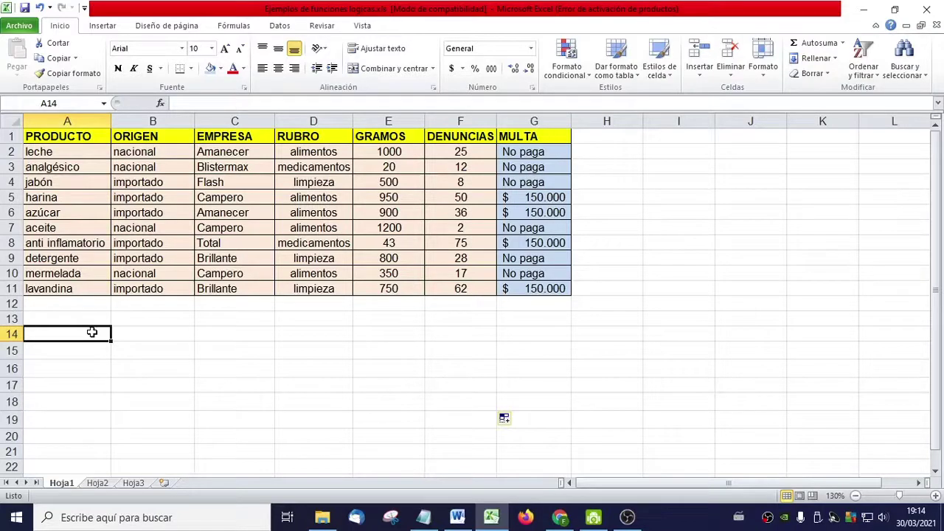
pyautogui.write('CANTID')
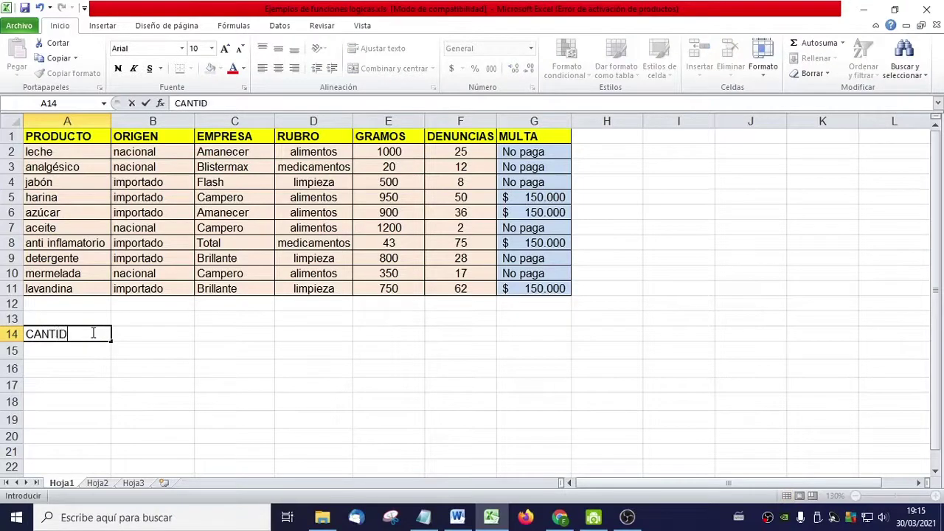
pyautogui.write('AD DE PRODUCTOS ')
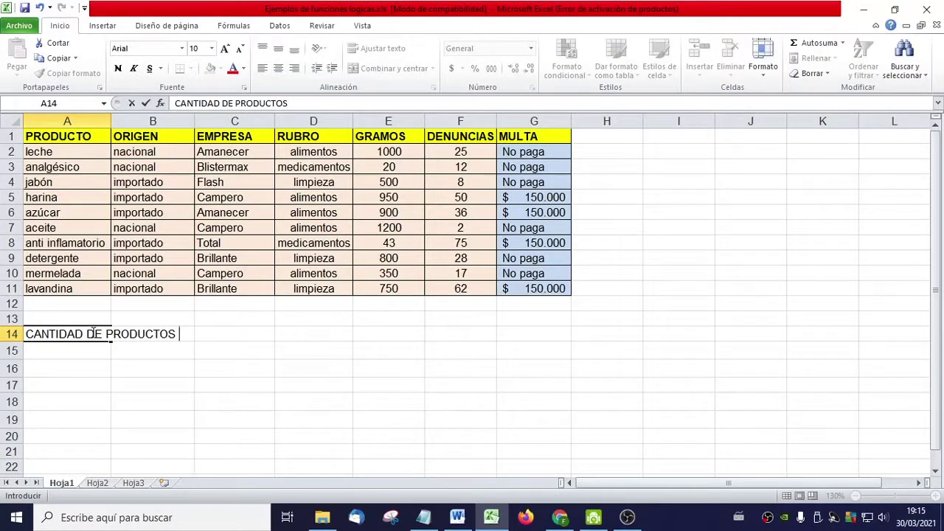
pyautogui.write('NACIONALES')
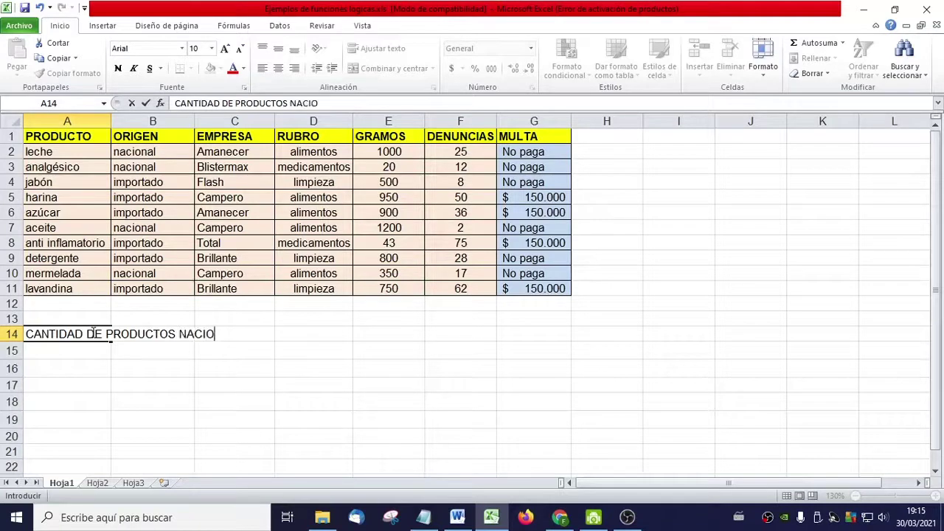
pyautogui.press('Tab')
pyautogui.press('Tab')
pyautogui.press('Tab')
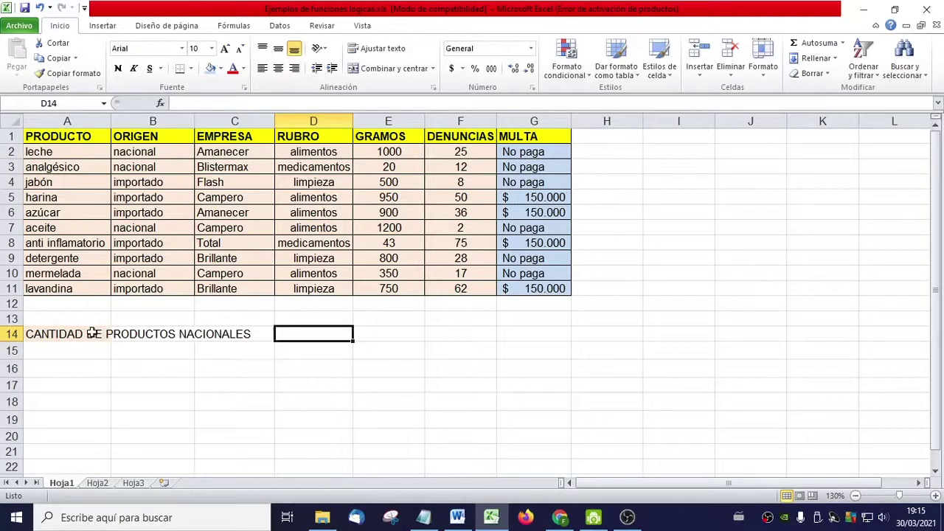
pyautogui.click(92, 333)
pyautogui.press('Delete')
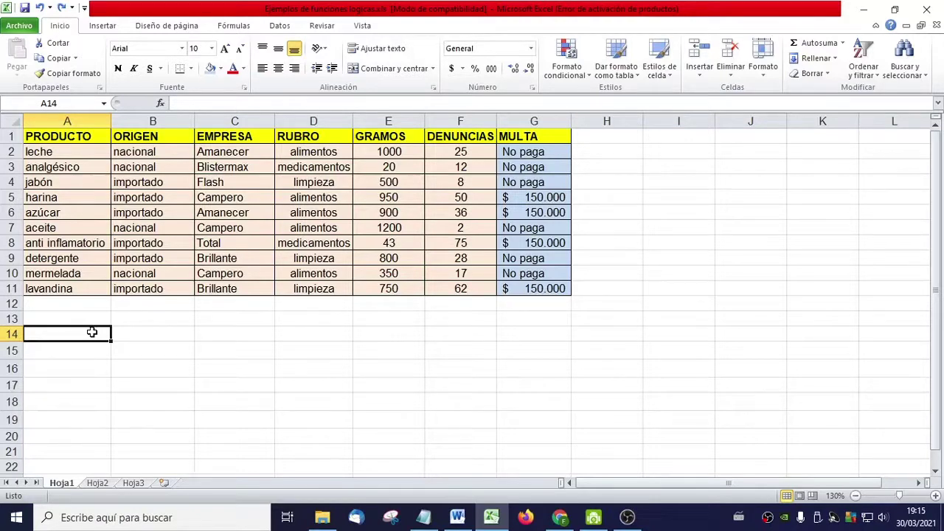
# Enter the heading "DISTRIBUCIÓN PORCENTUAL SEGÚN RUBRO" in cell A14 below the product table
pyautogui.write('DISTRIBUCI')
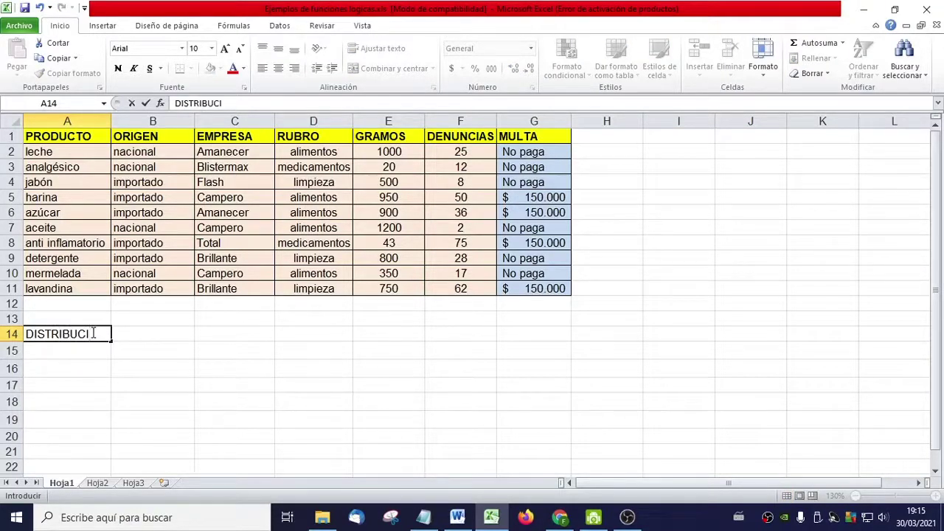
pyautogui.write('ÓN PORCENTUAL')
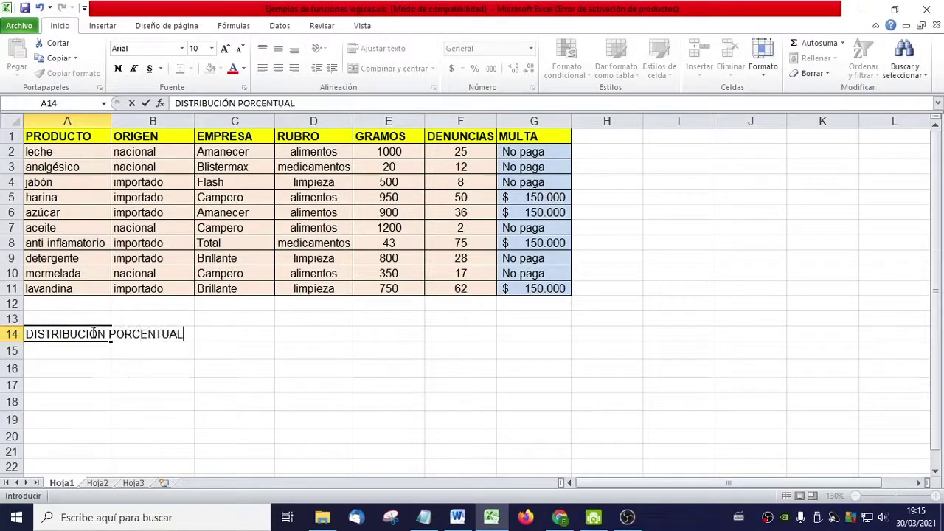
pyautogui.write(' SEGÚN')
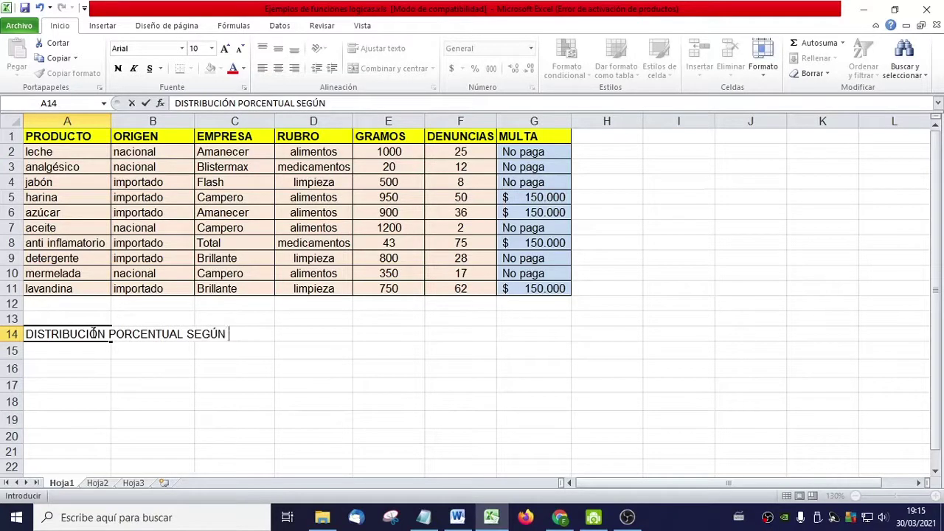
pyautogui.press('BackSpace')
pyautogui.press('BackSpace')
pyautogui.write('N RUBRO')
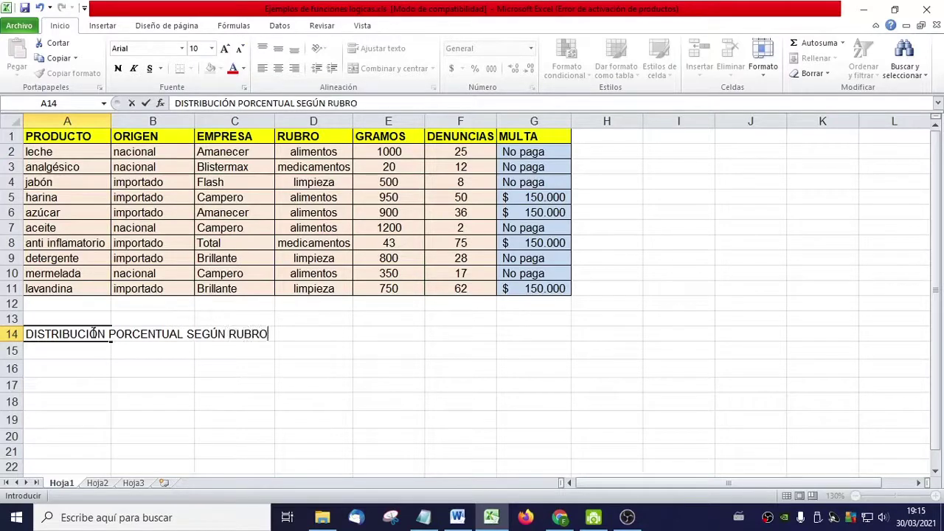
pyautogui.press('Return')
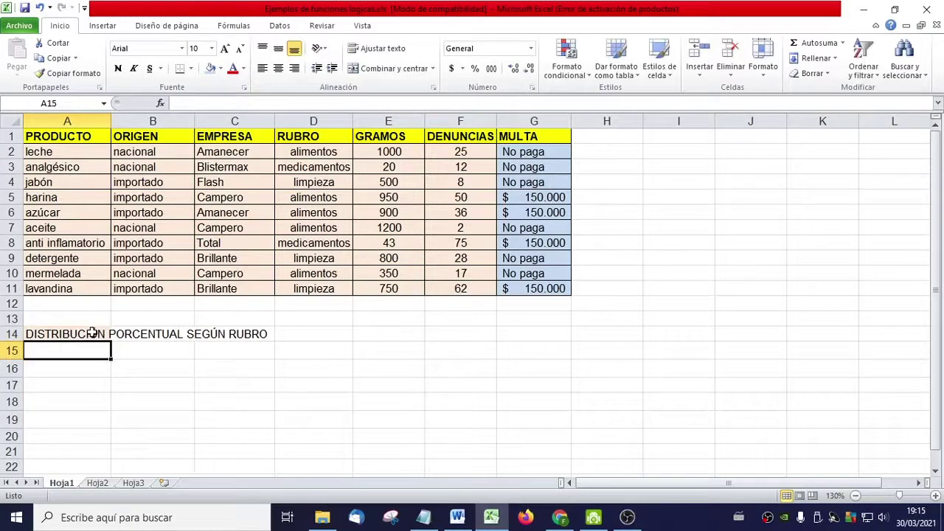
# Apply the light blue fill colour to the heading cells A14:C14
pyautogui.moveTo(93, 334); pyautogui.dragTo(251, 333)
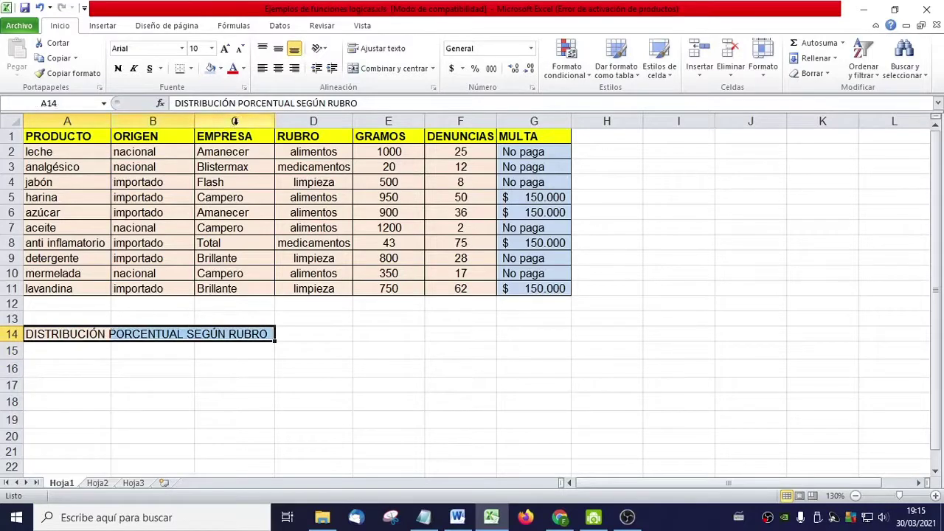
pyautogui.click(211, 68)
pyautogui.click(206, 379)
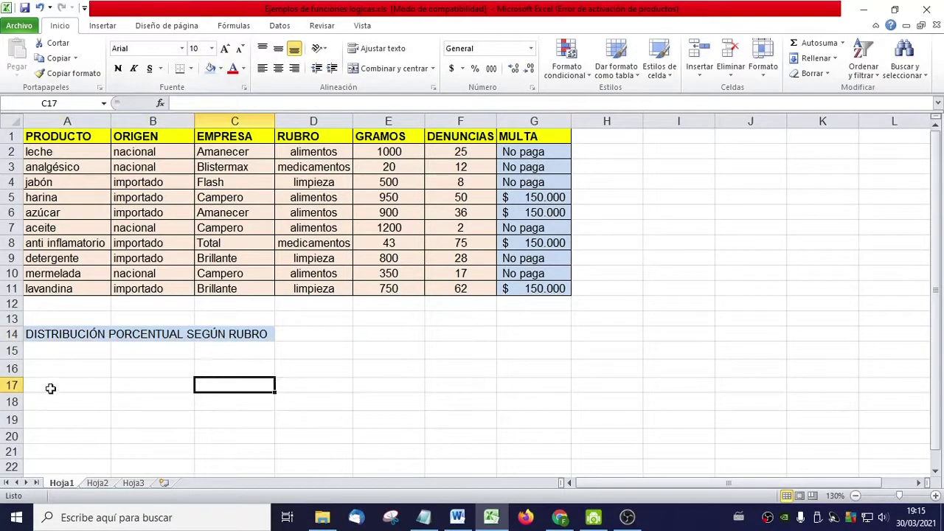
pyautogui.click(42, 357)
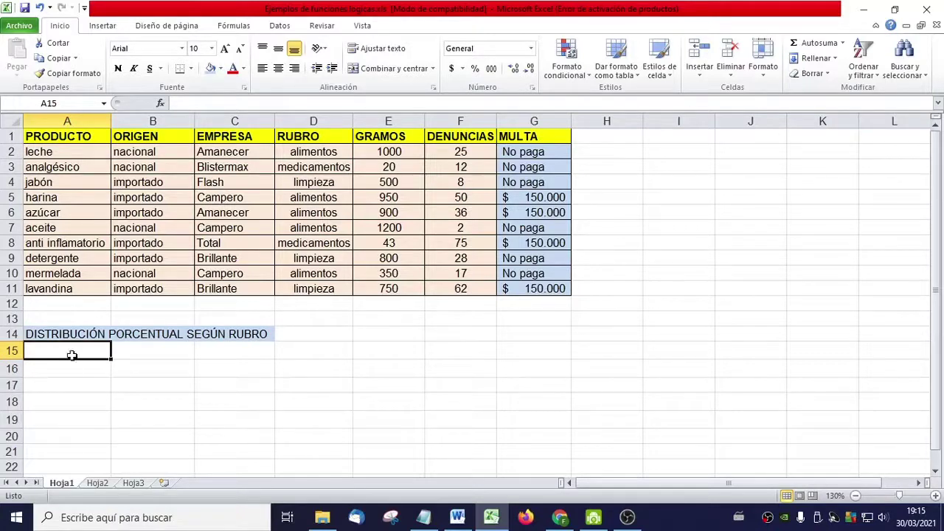
pyautogui.click(78, 383)
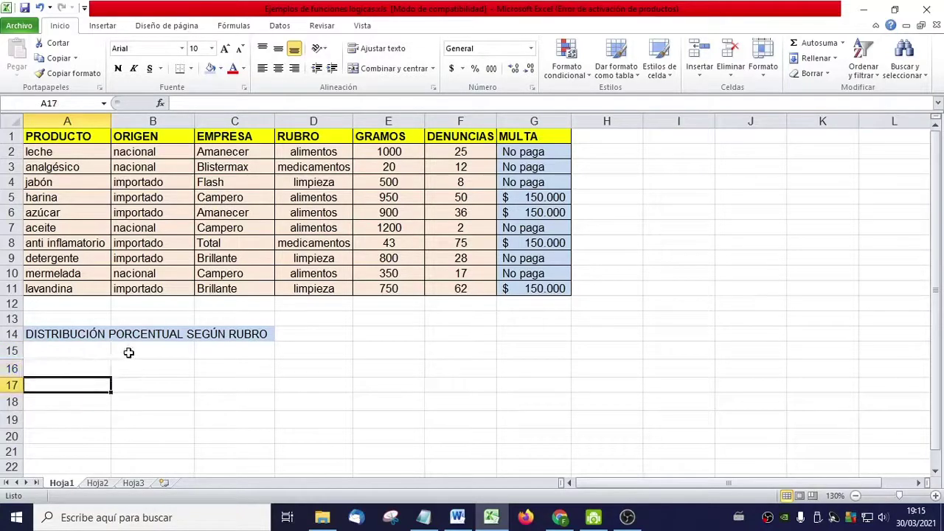
pyautogui.moveTo(131, 366); pyautogui.dragTo(156, 398)
pyautogui.click(156, 418)
pyautogui.click(241, 355)
pyautogui.click(232, 400)
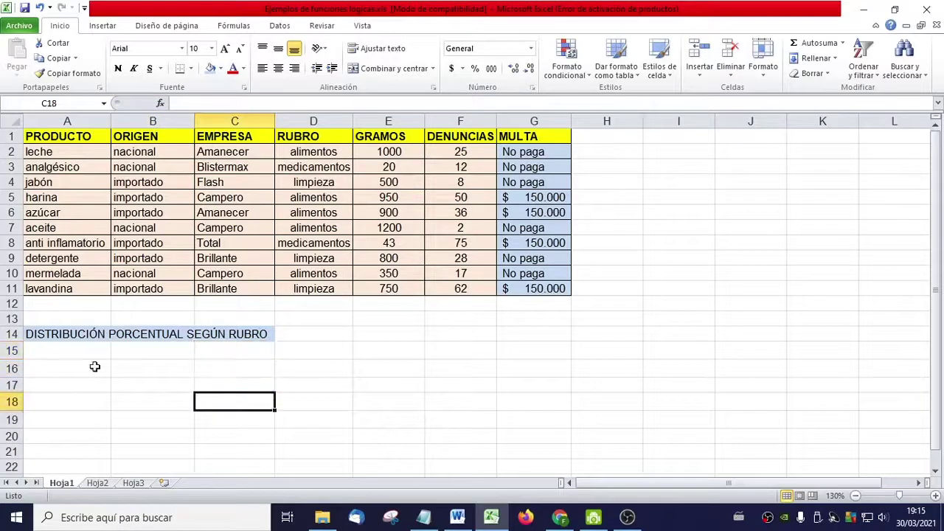
# Enter the category labels Alimentos, Medicamentos and Limpieza in cells A15, A16 and A17
pyautogui.click(63, 353)
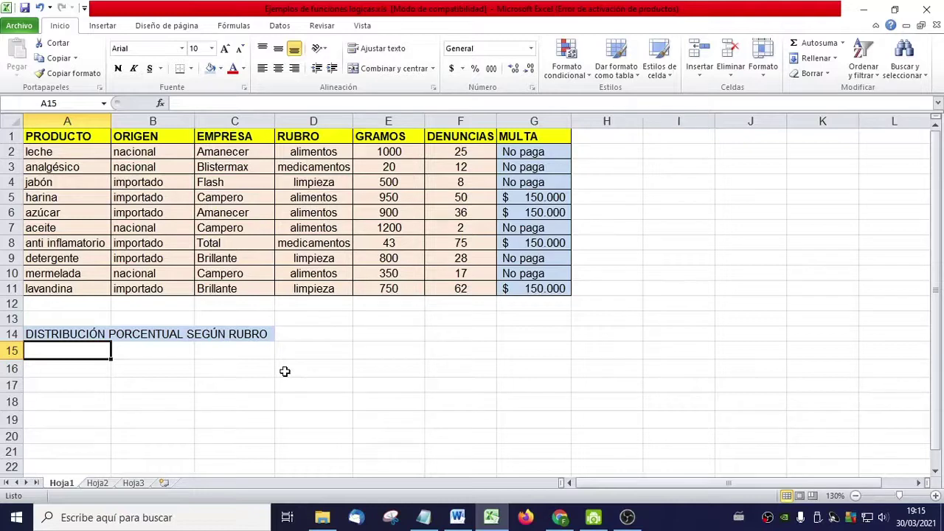
pyautogui.write('aLIMENTOS')
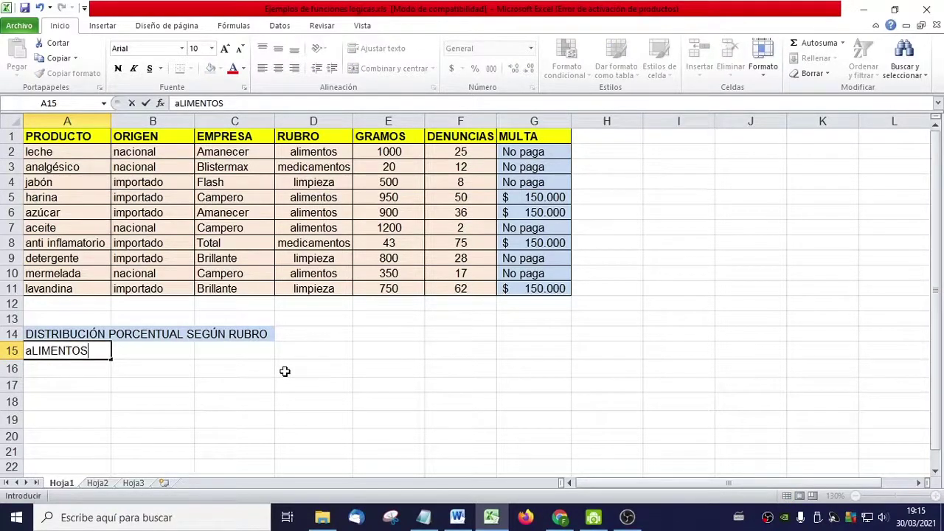
pyautogui.press('Return')
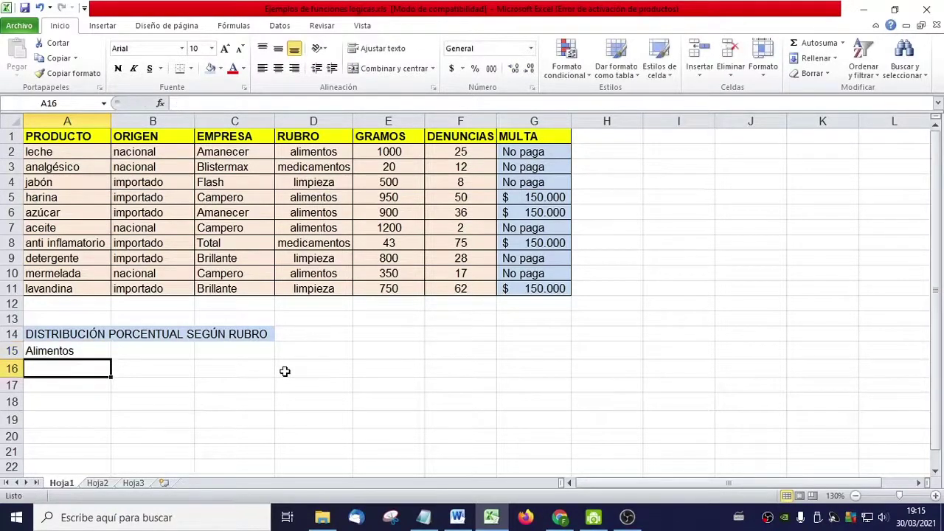
pyautogui.write('Medi')
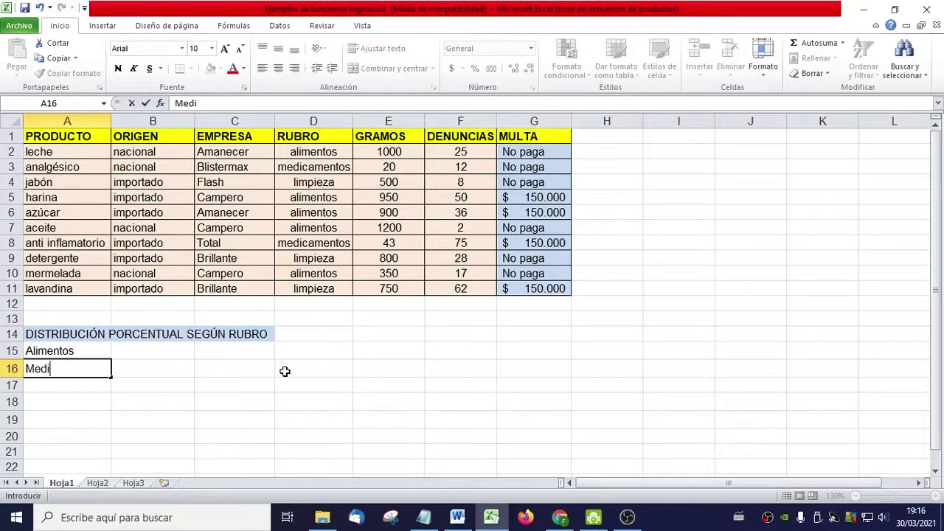
pyautogui.write('camentos')
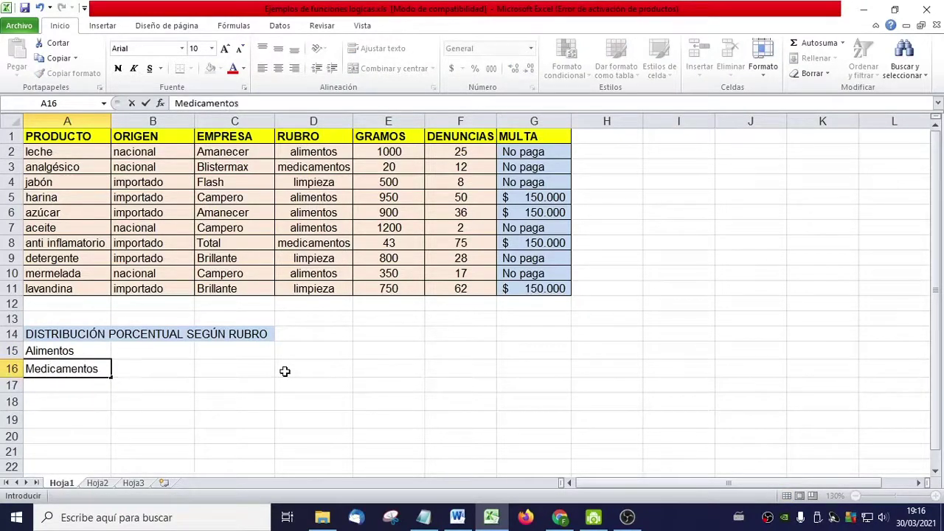
pyautogui.press('Return')
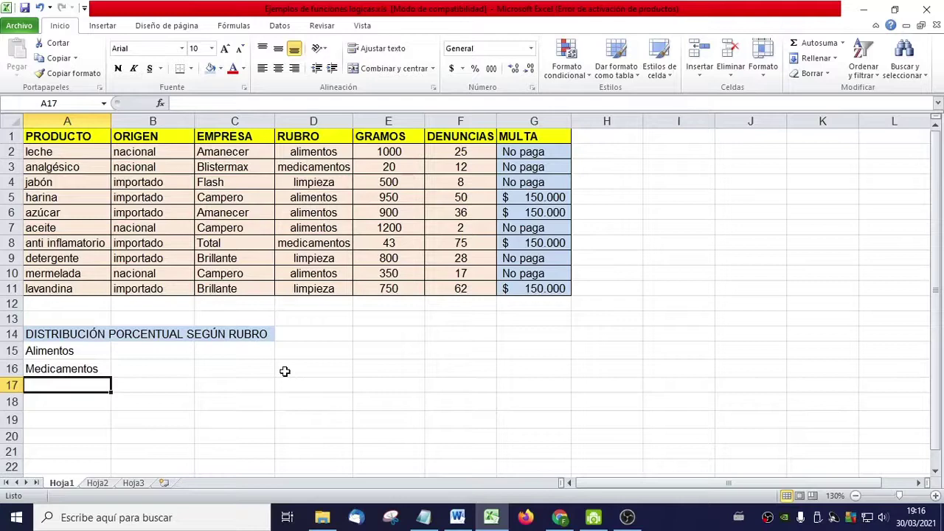
pyautogui.write('Limpier')
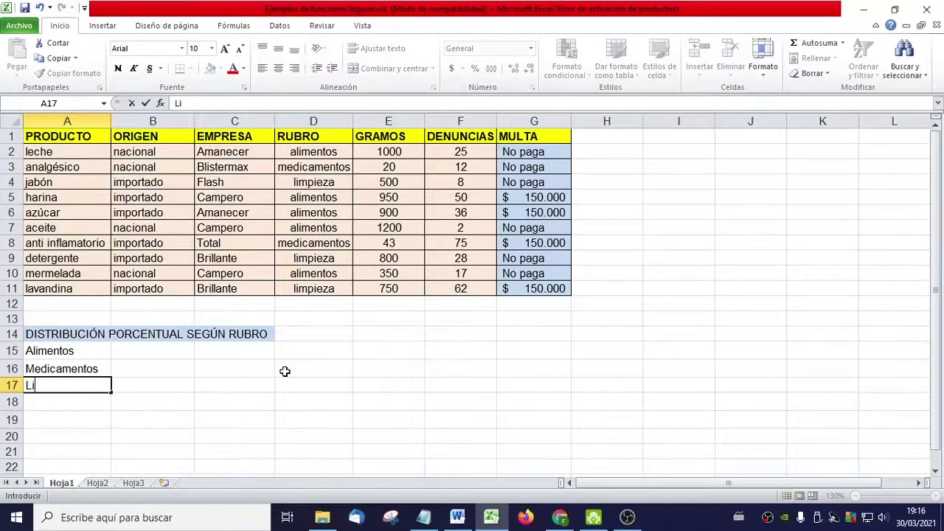
pyautogui.press('BackSpace')
pyautogui.write('xs')
pyautogui.press('BackSpace')
pyautogui.press('BackSpace')
pyautogui.write('za')
pyautogui.press('Return')
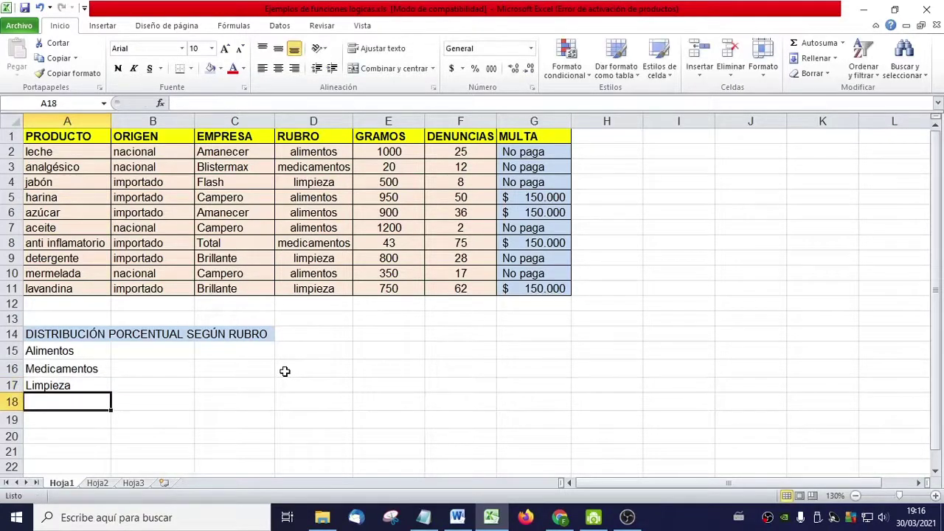
# Count the food products in cell B15 with the formula =contar.si(D2:D11;"alimentos")
pyautogui.press('Up')
pyautogui.press('Up')
pyautogui.press('Up')
pyautogui.press('Right')
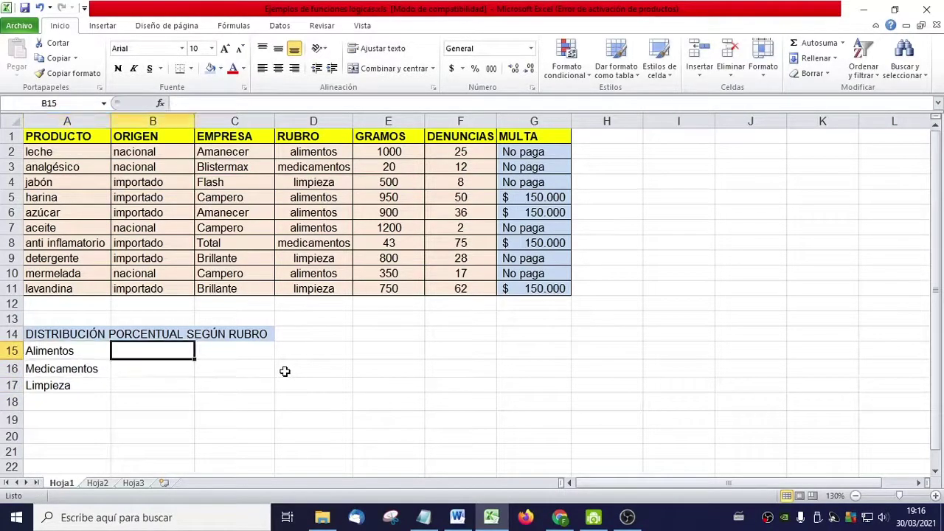
pyautogui.press('Left')
pyautogui.press('Down')
pyautogui.press('Down')
pyautogui.press('Up')
pyautogui.press('Up')
pyautogui.press('Right')
pyautogui.write('=co')
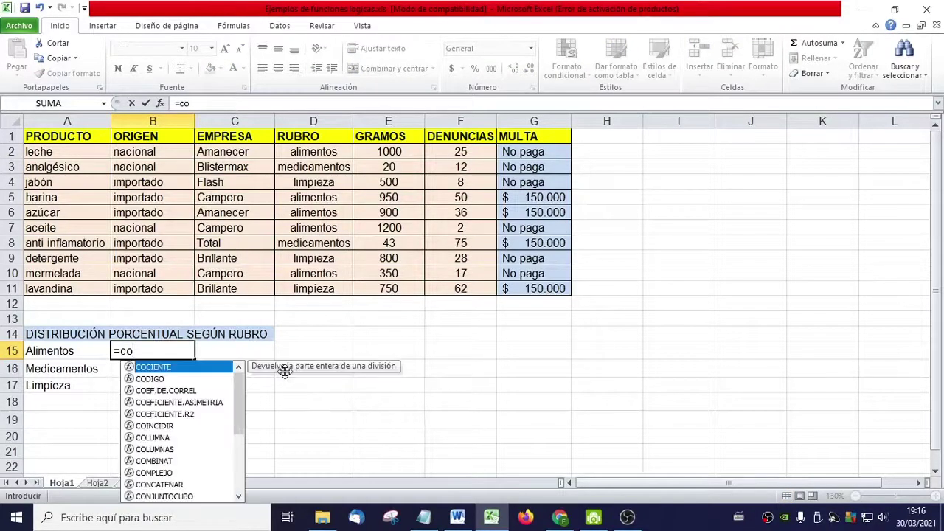
pyautogui.write('ntar.si(')
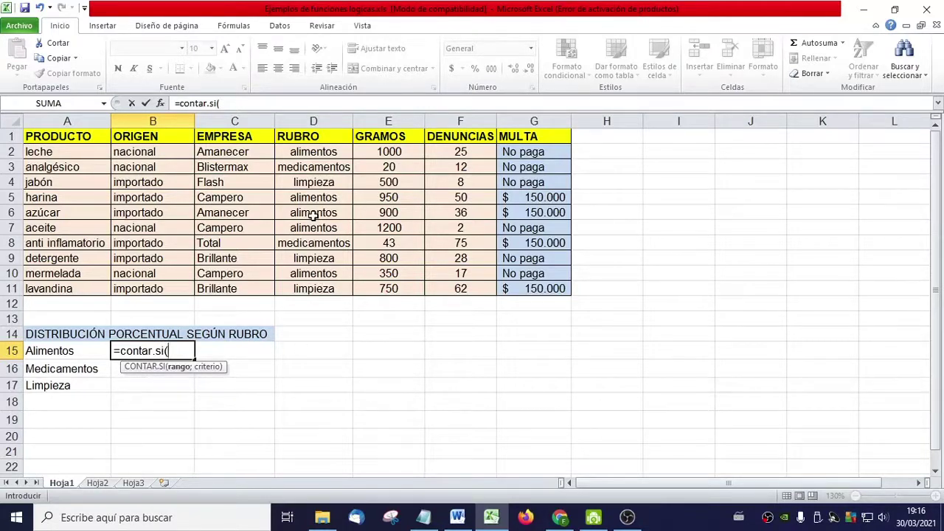
pyautogui.moveTo(326, 153); pyautogui.dragTo(317, 290)
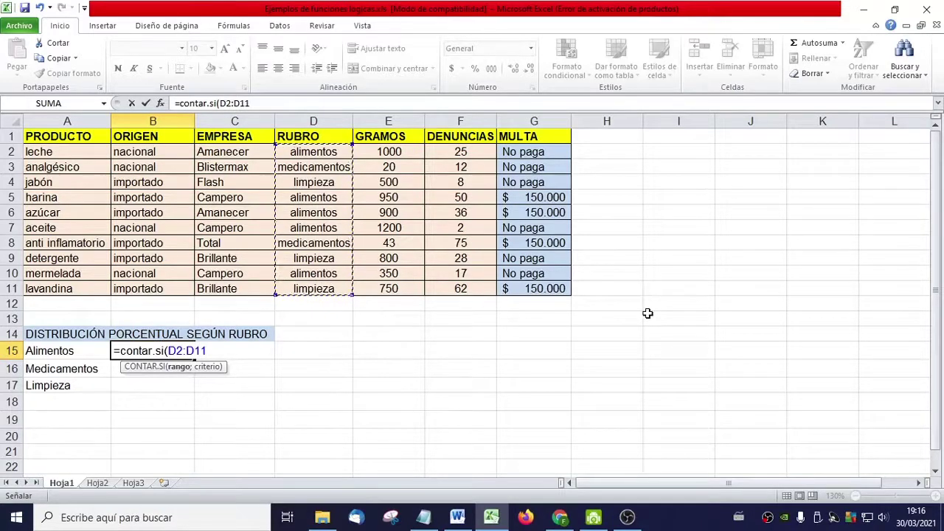
pyautogui.write(';"')
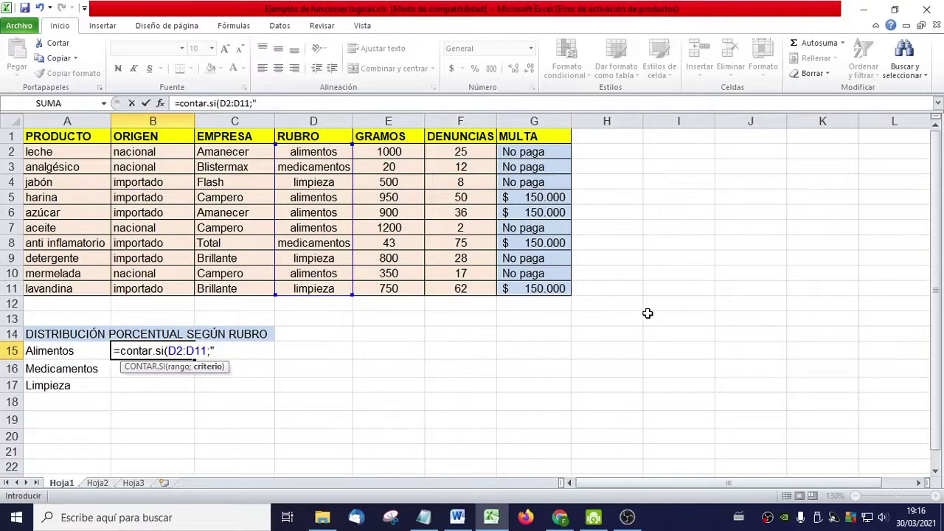
pyautogui.write('alimentos")')
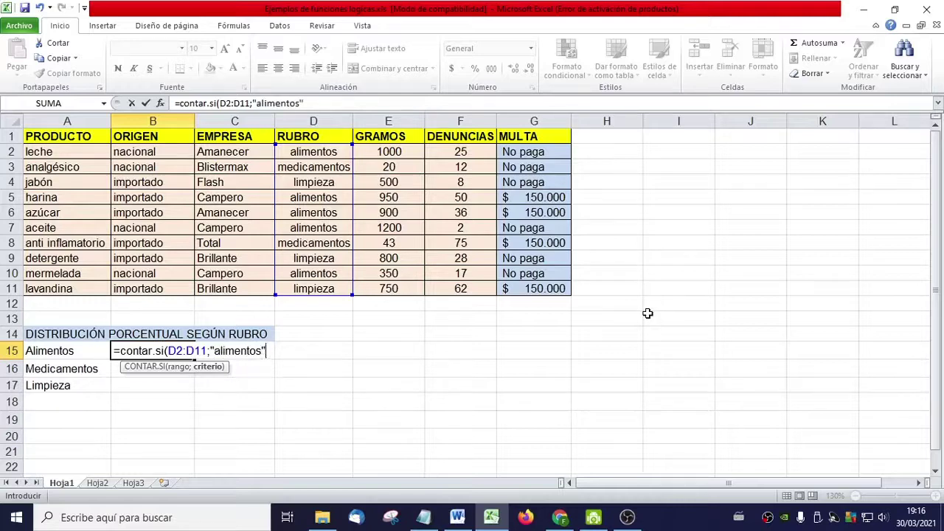
pyautogui.press('Return')
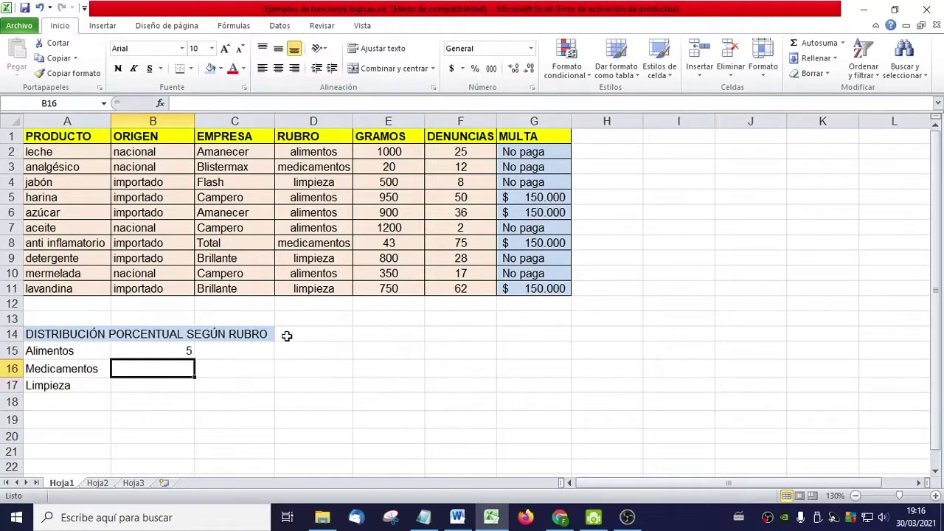
# Count the medicine products in cell B16 with the formula =contar.si(D2:D11;"medicamentos")
pyautogui.write('=cont')
pyautogui.write('ar.si')
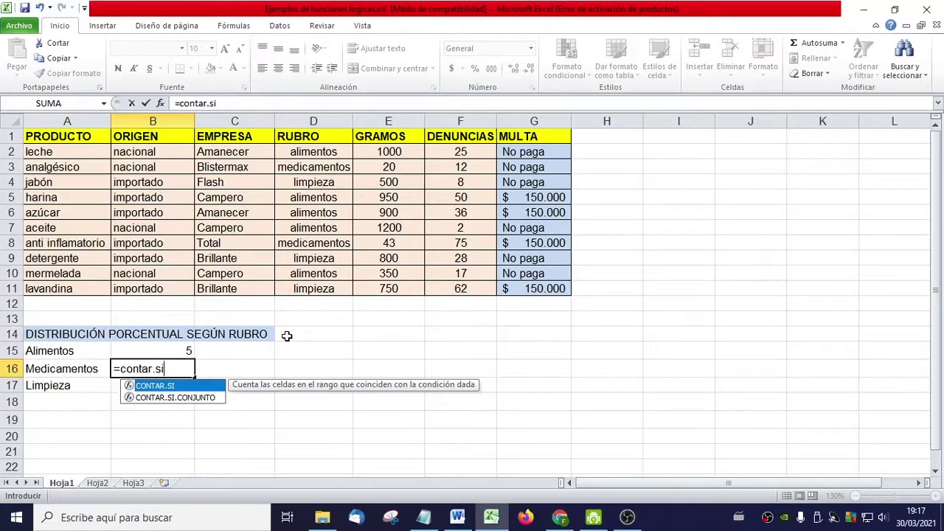
pyautogui.write('(')
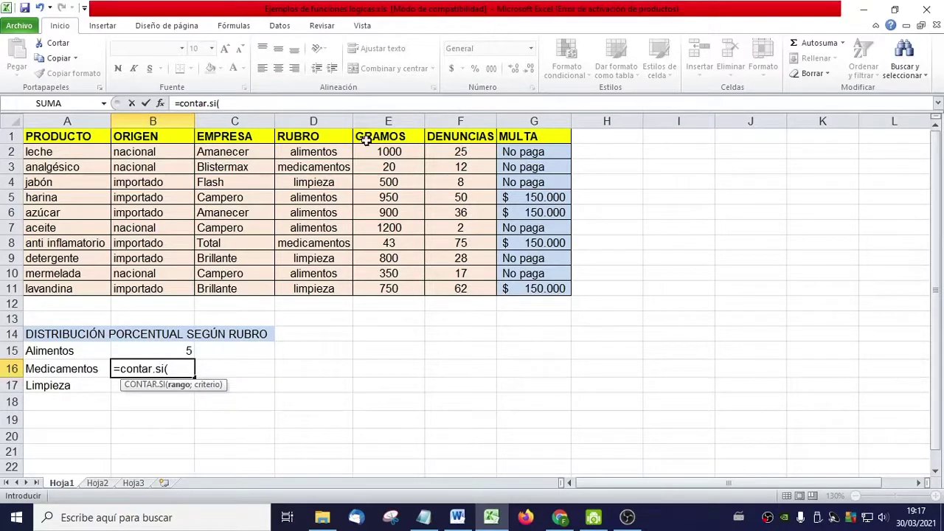
pyautogui.moveTo(331, 153); pyautogui.dragTo(319, 289)
pyautogui.write(';')
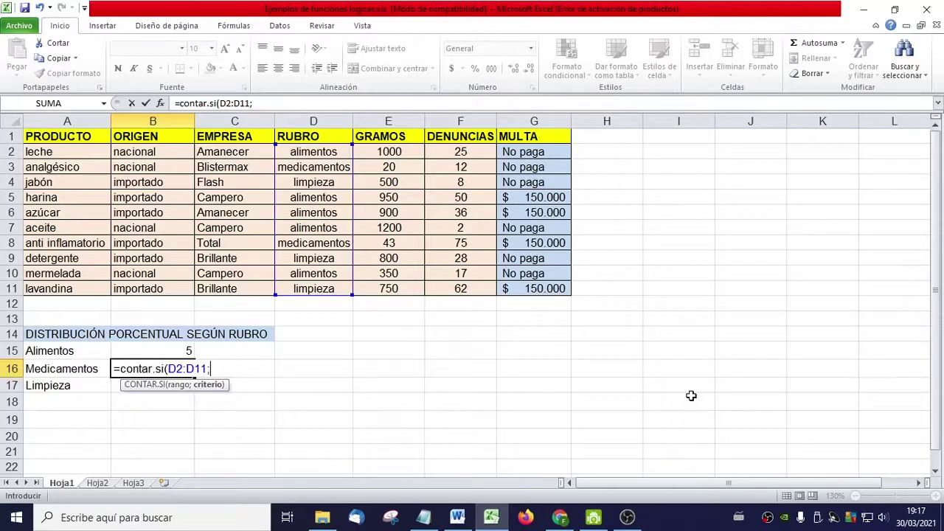
pyautogui.write('"medicamentos"')
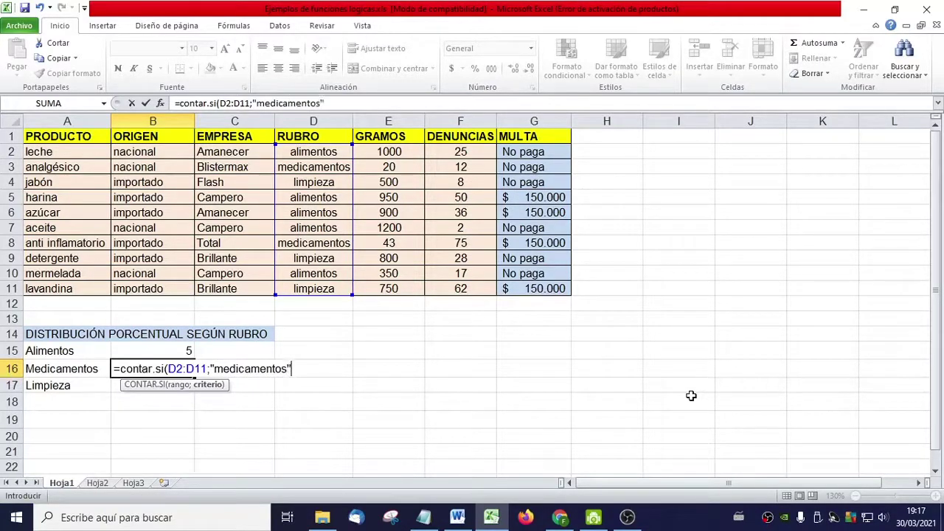
pyautogui.write(')')
pyautogui.press('Return')
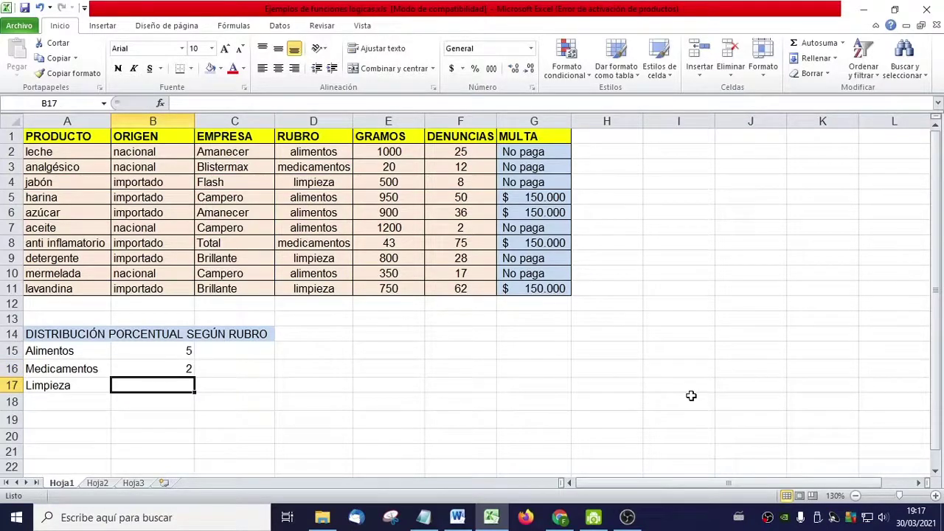
# Count the cleaning products in cell B17 with the formula =contar.si(d2:d11;"limpieza")
pyautogui.write('=')
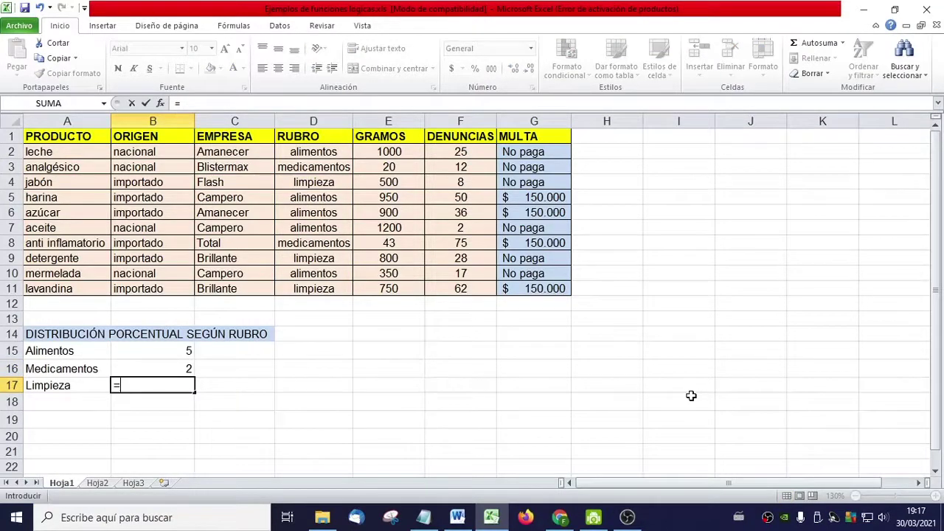
pyautogui.write('contar')
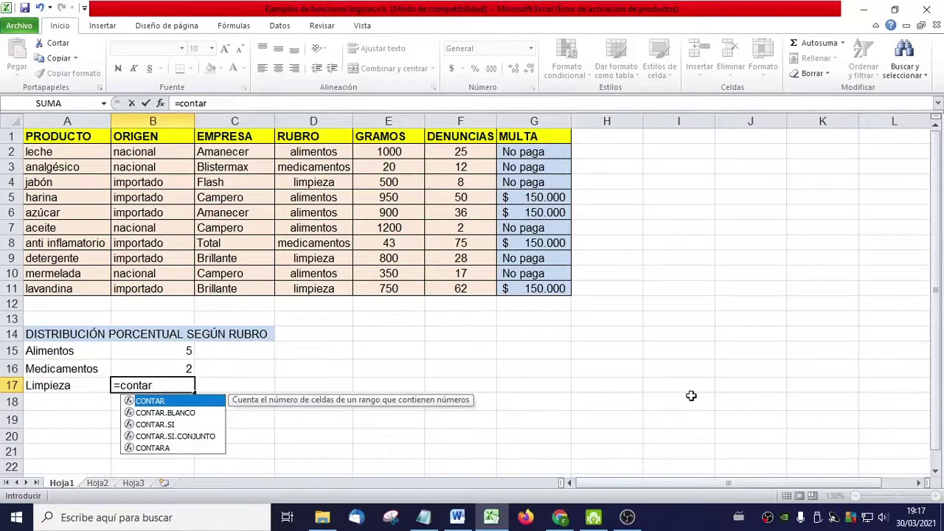
pyautogui.write('.si')
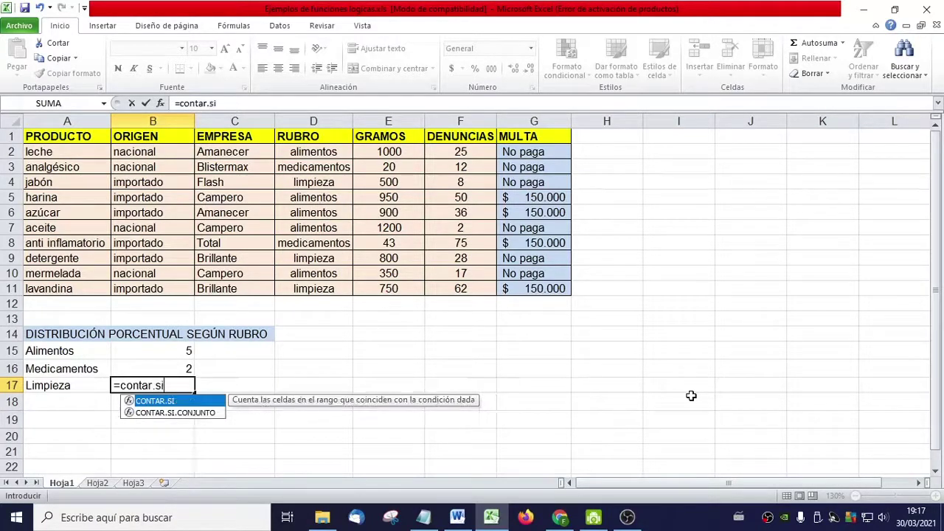
pyautogui.write('(d')
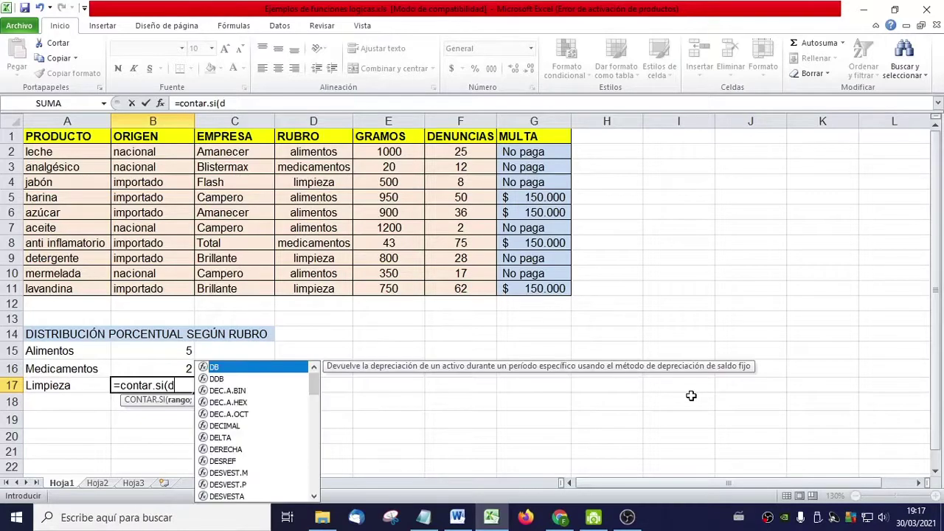
pyautogui.write('2:d1')
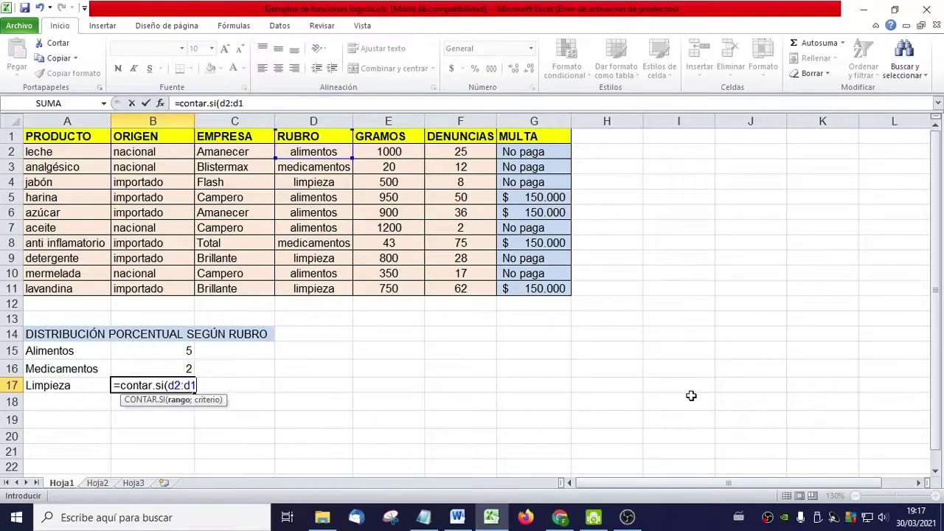
pyautogui.write('1;"')
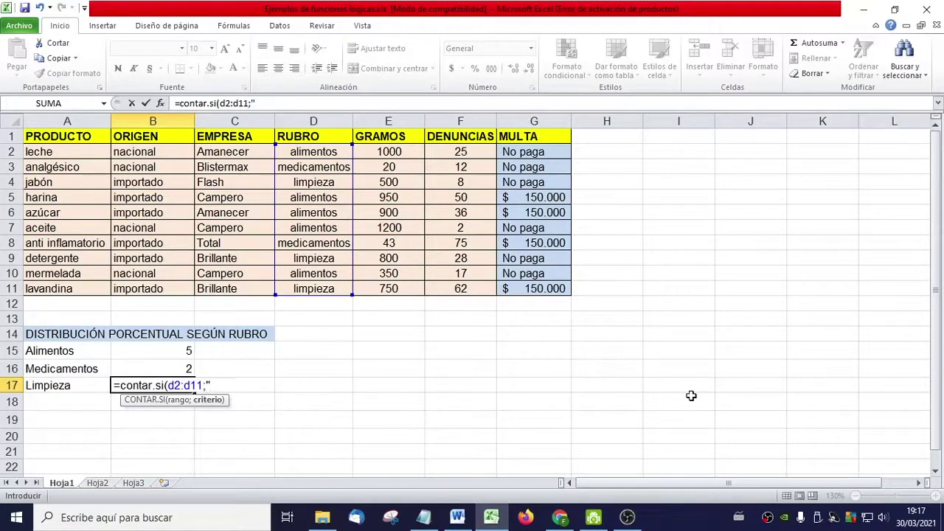
pyautogui.write('limpiez')
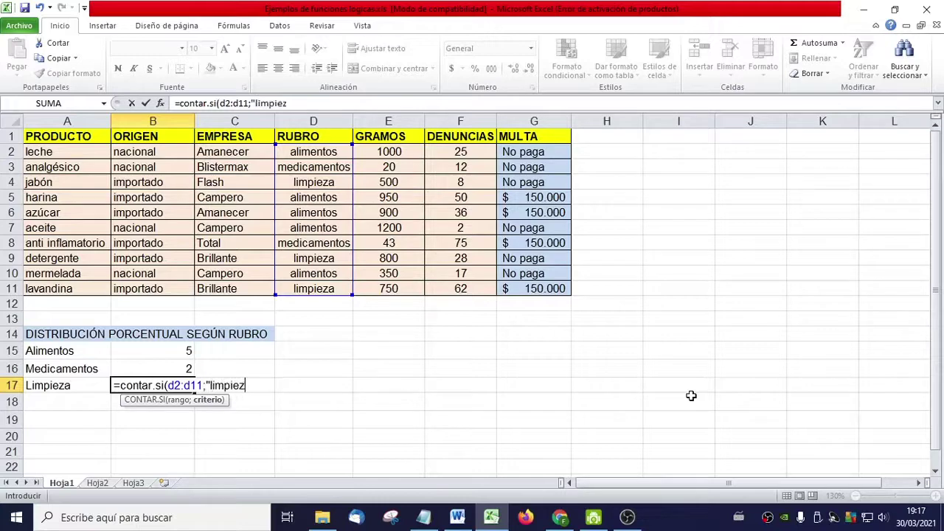
pyautogui.write('a")')
pyautogui.press('Return')
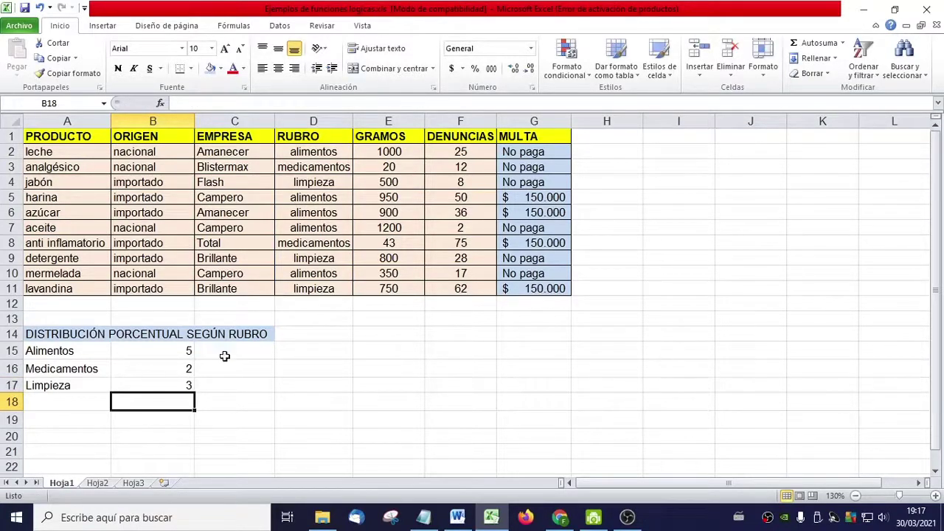
# Review the category counts and their CONTAR.SI formulas in cells B15 to B17
pyautogui.click(166, 351)
pyautogui.click(173, 368)
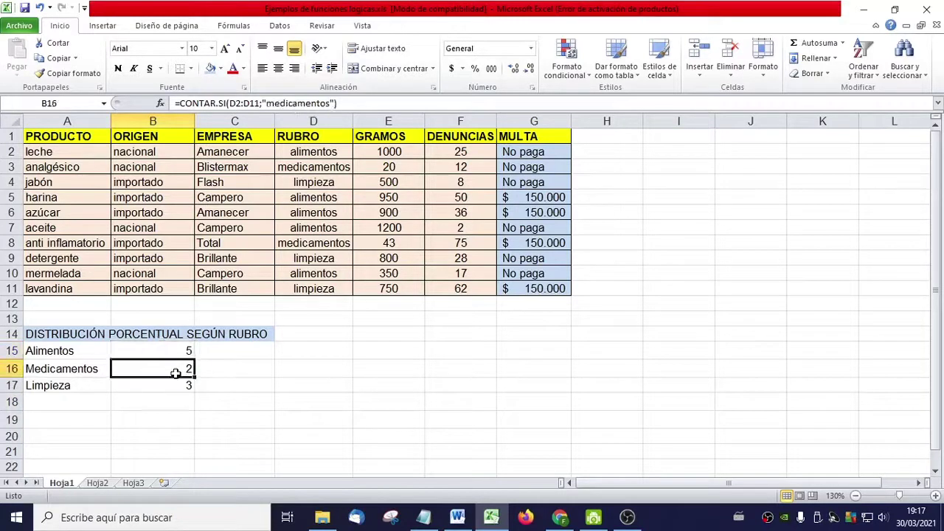
pyautogui.click(178, 385)
pyautogui.click(177, 396)
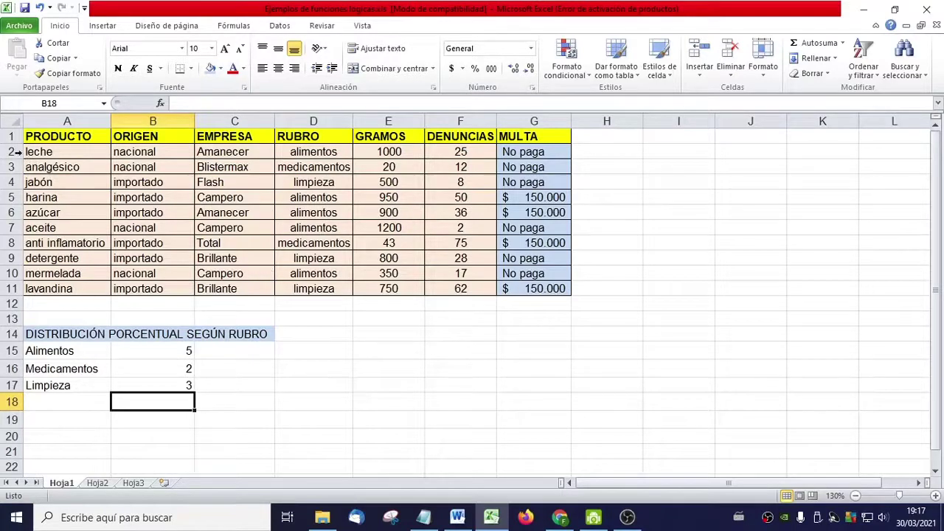
pyautogui.click(188, 352)
pyautogui.click(187, 369)
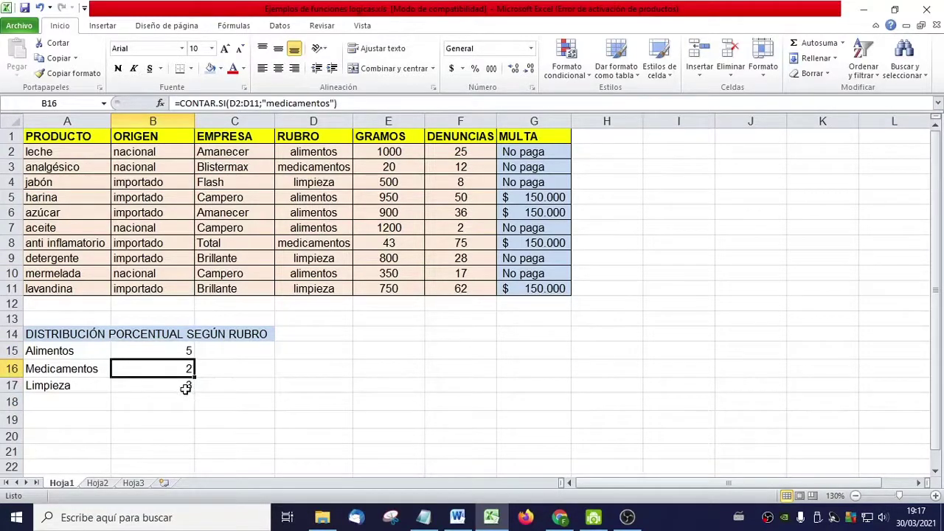
pyautogui.click(186, 387)
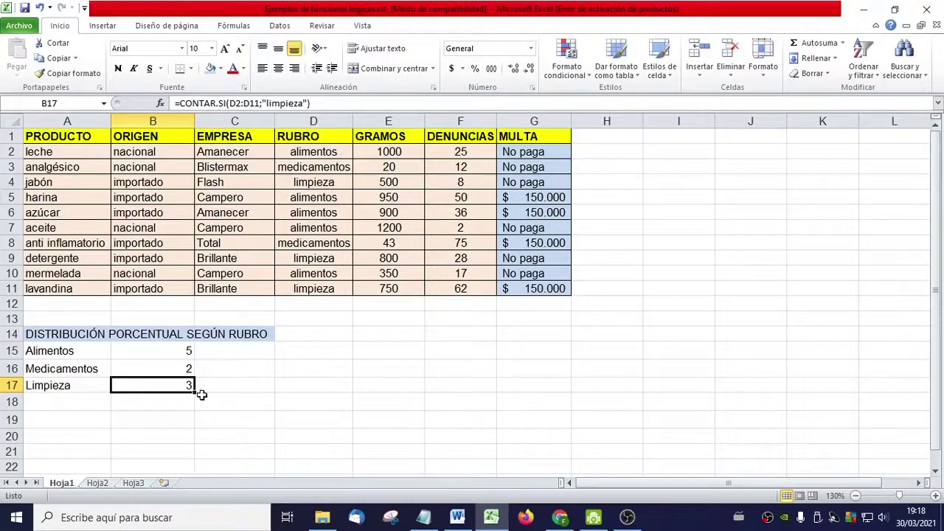
pyautogui.click(177, 352)
pyautogui.click(177, 367)
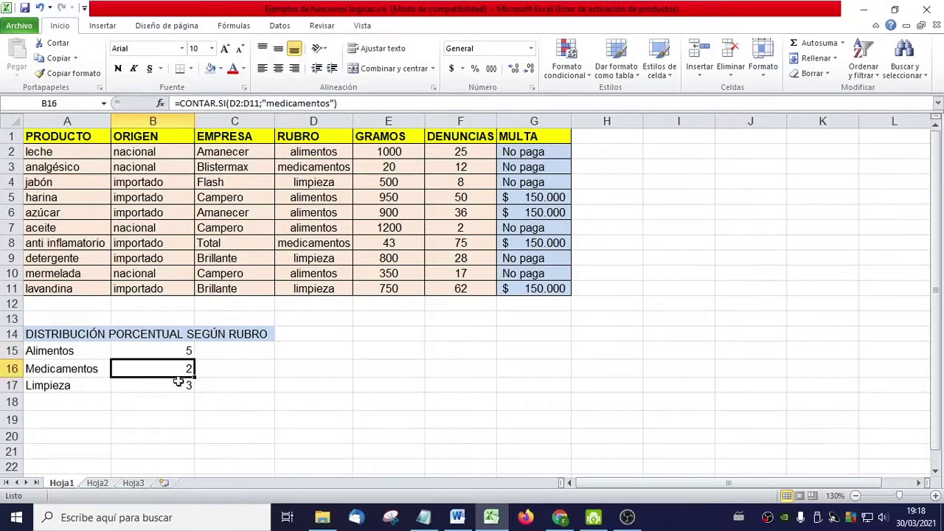
pyautogui.click(178, 383)
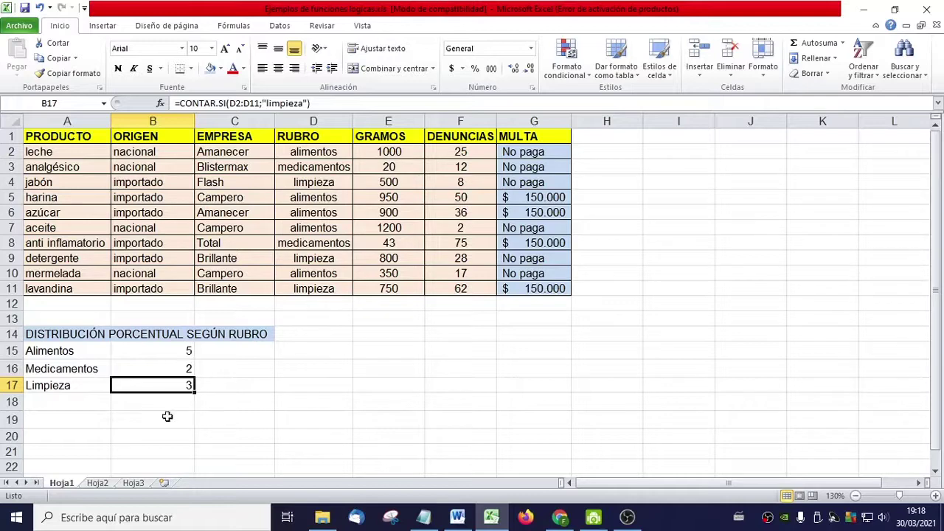
pyautogui.click(264, 353)
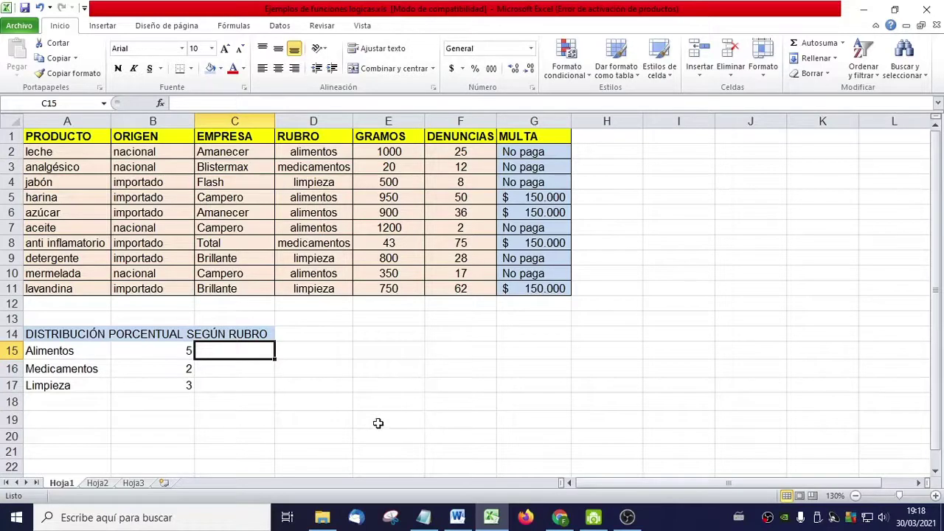
pyautogui.click(181, 351)
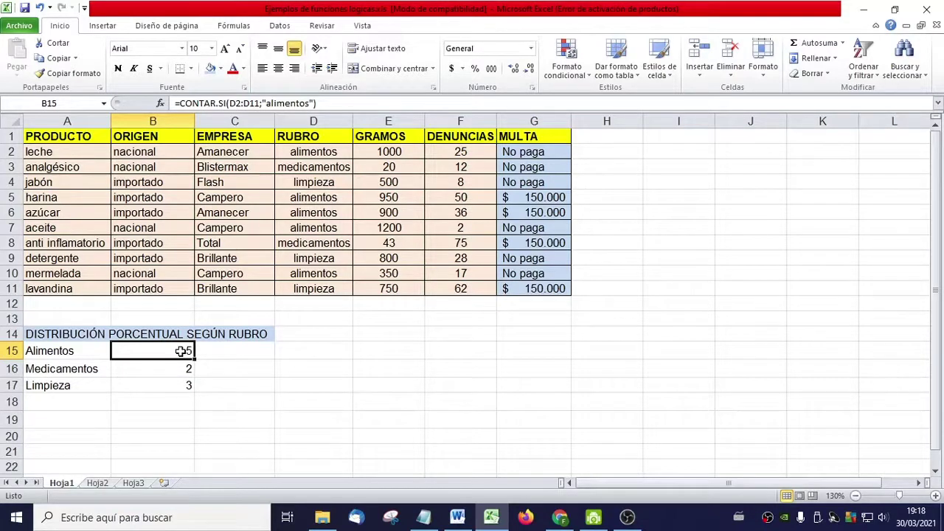
# Calculate the Alimentos percentage in cell C15 with the formula =B15*100/10
pyautogui.click(246, 349)
pyautogui.write('=')
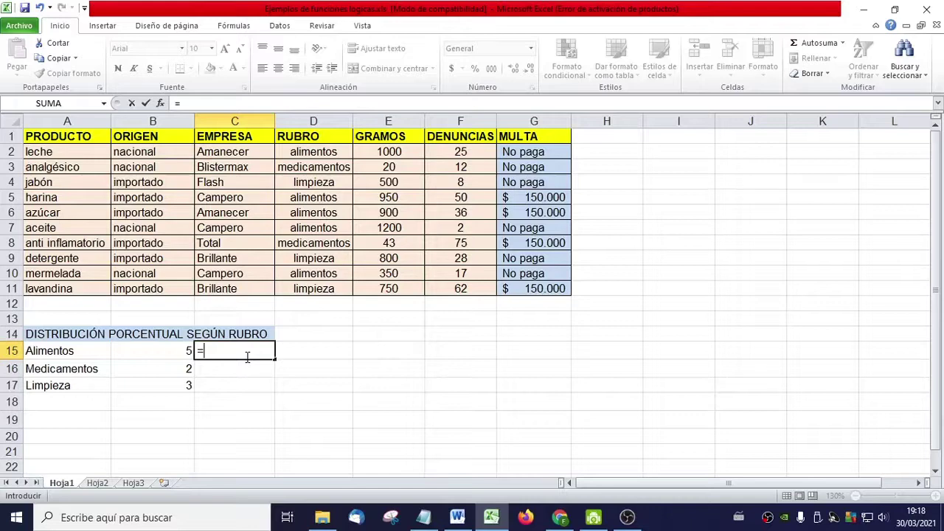
pyautogui.click(177, 352)
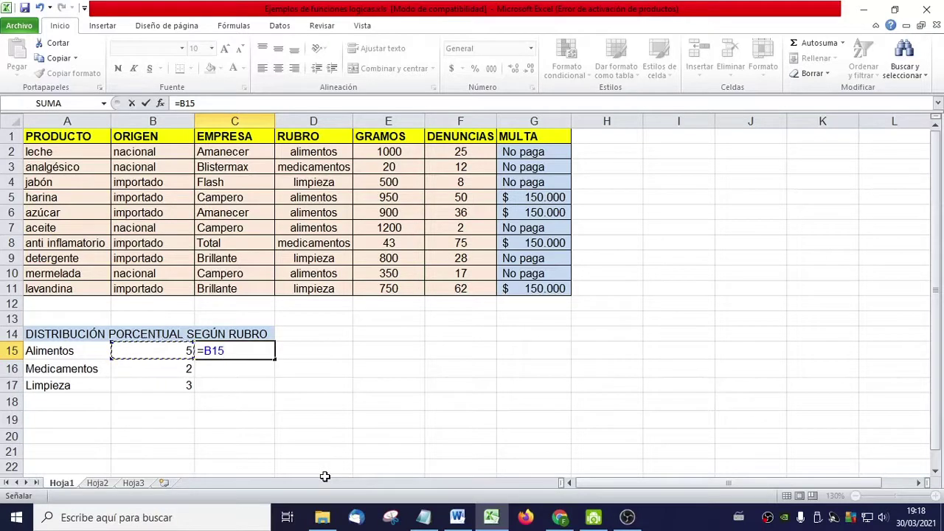
pyautogui.write('*100/')
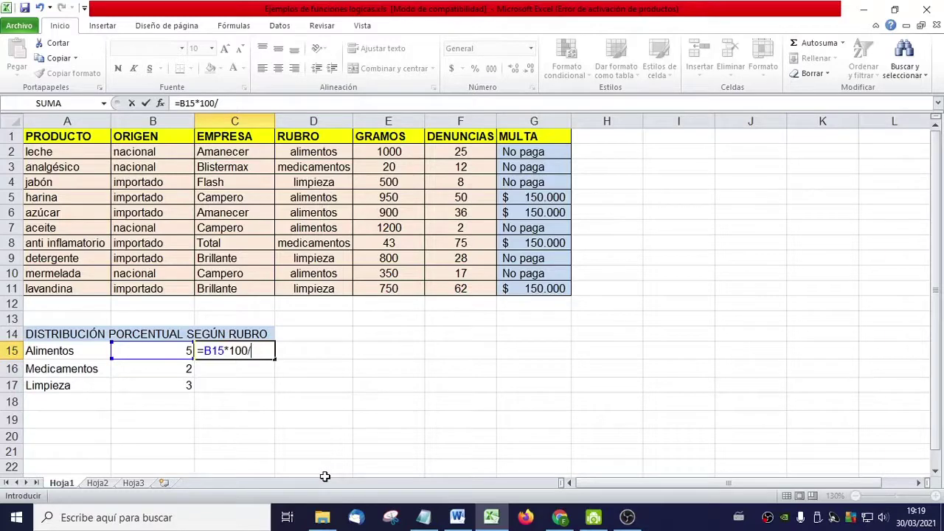
pyautogui.write('10')
pyautogui.press('Return')
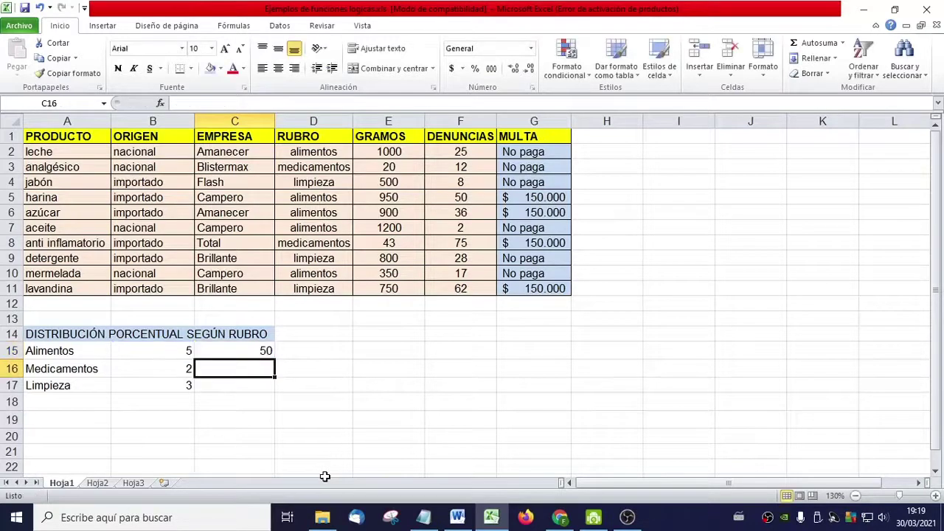
# Try the percentage number format on cell C15 and undo it
pyautogui.click(239, 353)
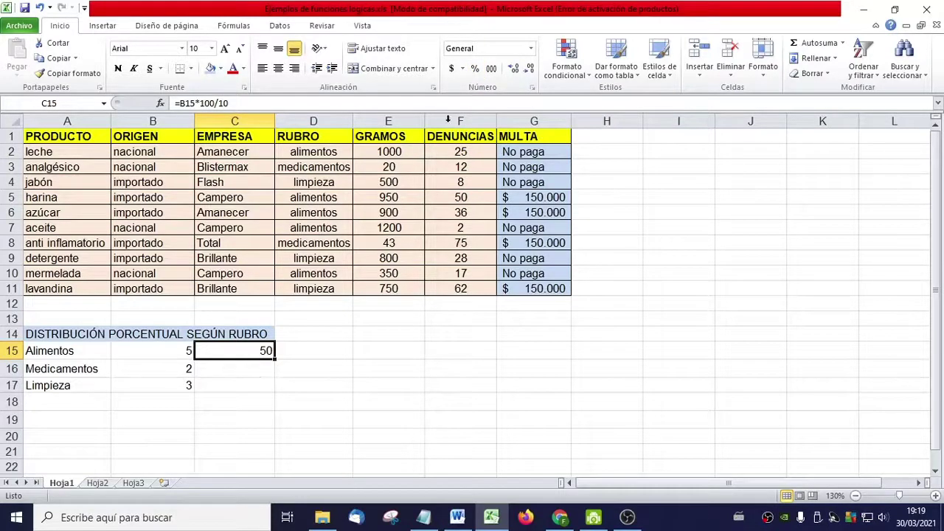
pyautogui.click(476, 69)
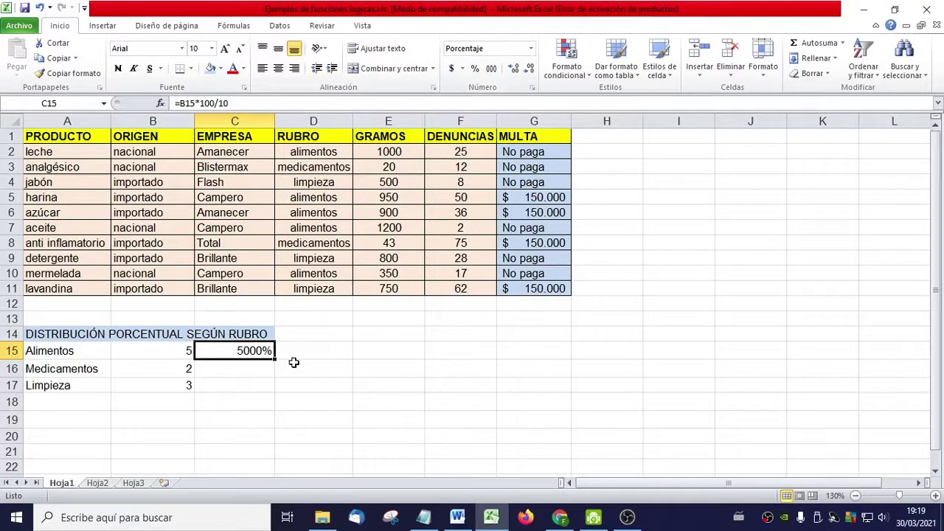
pyautogui.hotkey('ctrl', 'z')
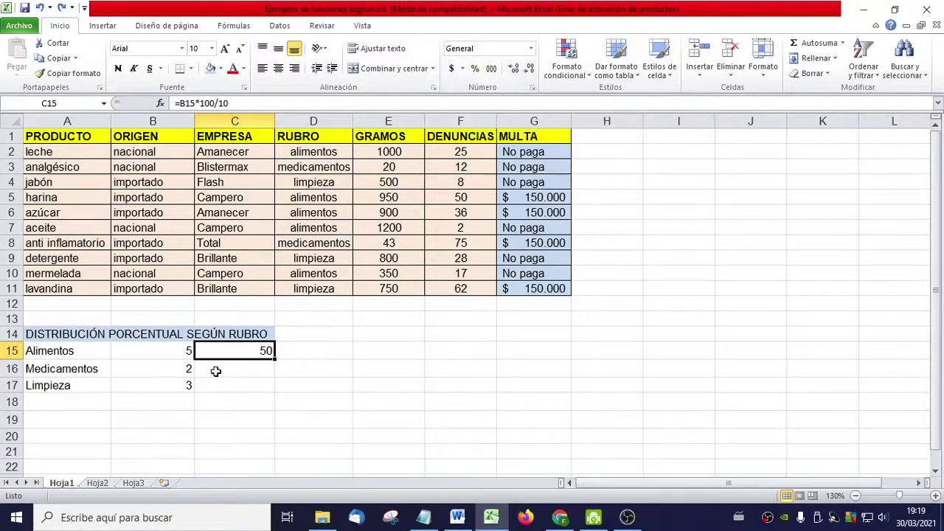
# Shorten the formula in cell C15 to =B15/10 and apply the percentage number format to the cell
pyautogui.click(218, 104)
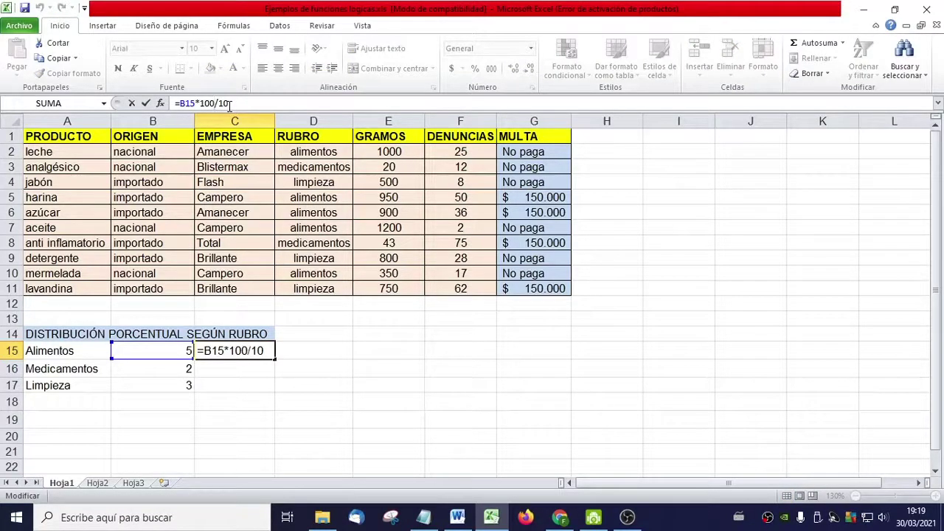
pyautogui.press('BackSpace')
pyautogui.press('BackSpace')
pyautogui.press('BackSpace')
pyautogui.press('BackSpace')
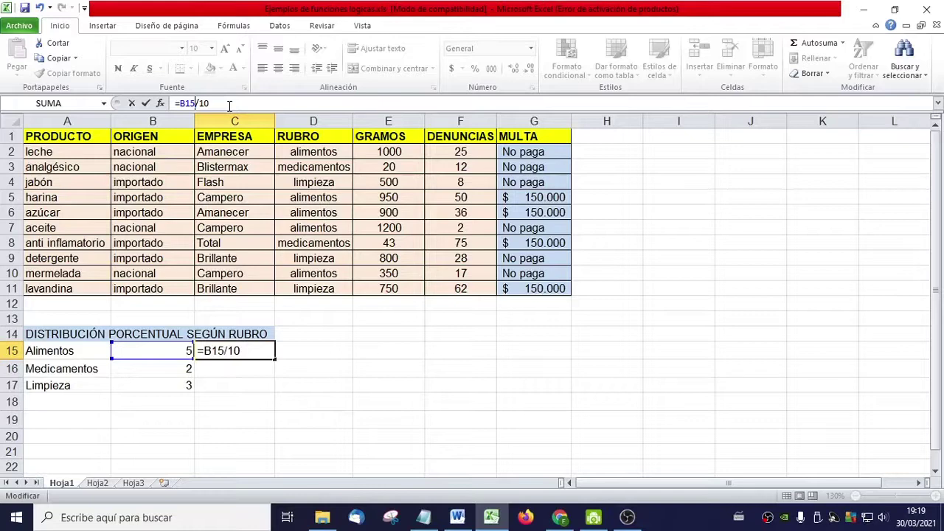
pyautogui.press('Return')
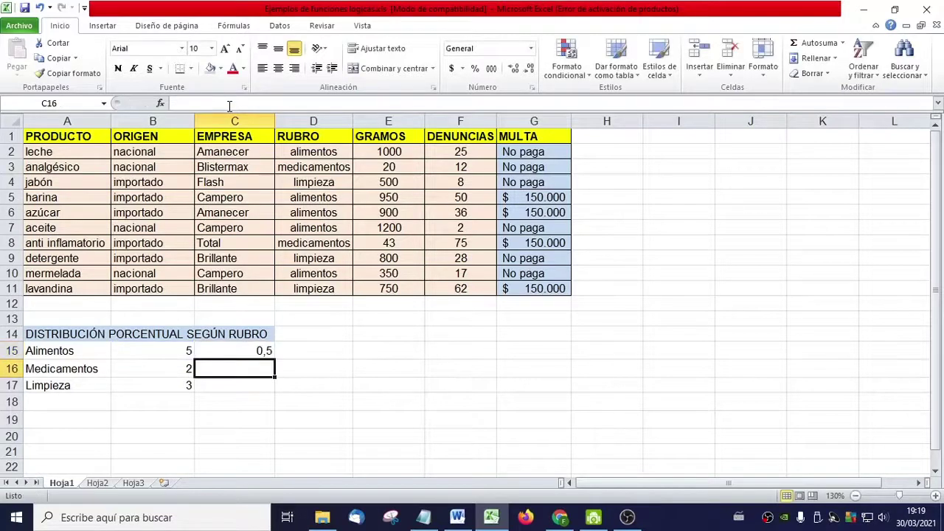
pyautogui.press('Up')
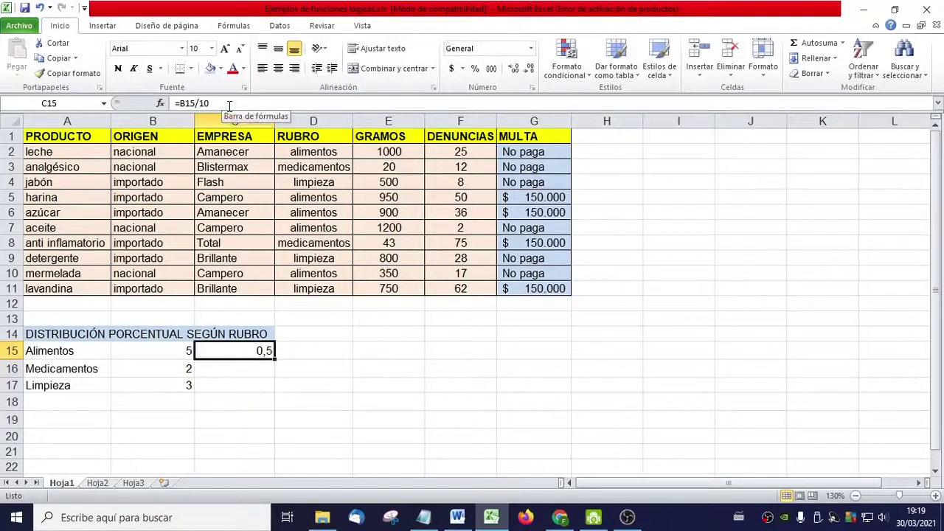
pyautogui.click(475, 69)
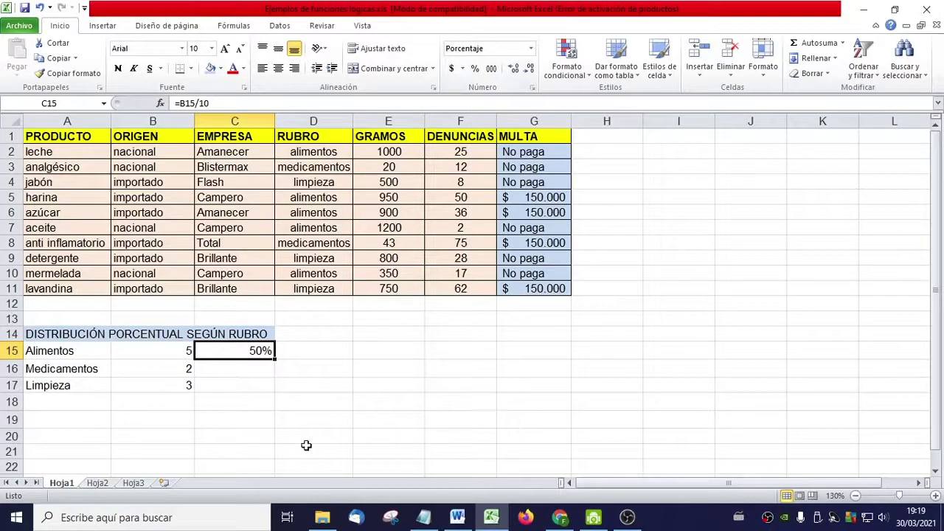
# Fill the percentage formula from cell C15 down to C17 for Medicamentos and Limpieza
pyautogui.click(263, 372)
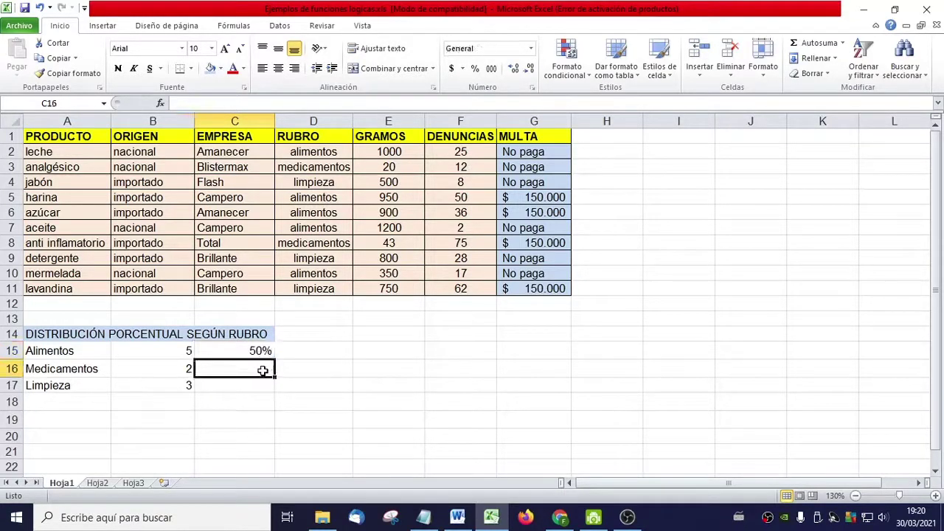
pyautogui.click(169, 370)
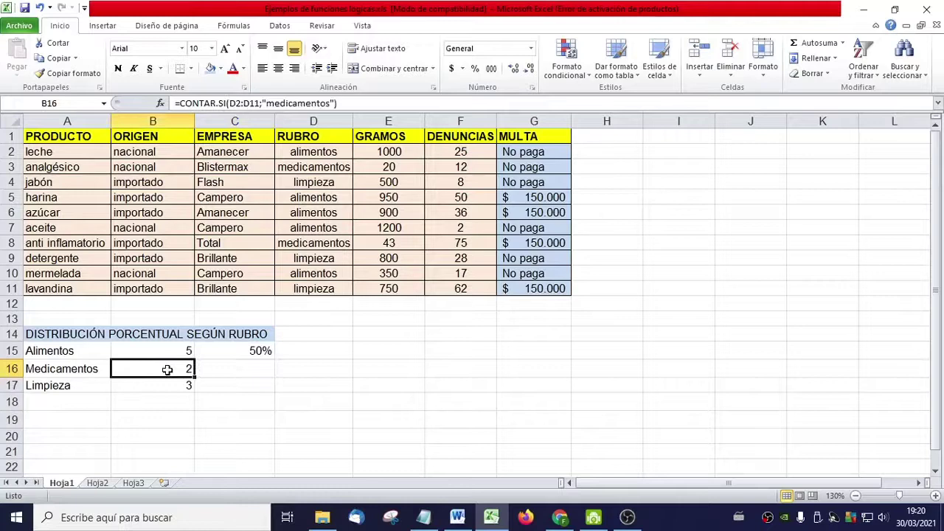
pyautogui.click(257, 373)
pyautogui.click(253, 351)
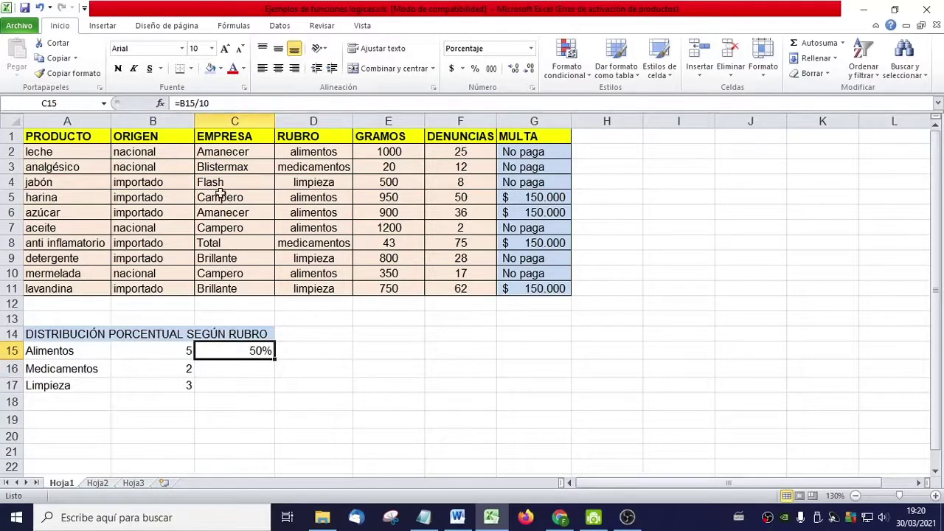
pyautogui.click(184, 351)
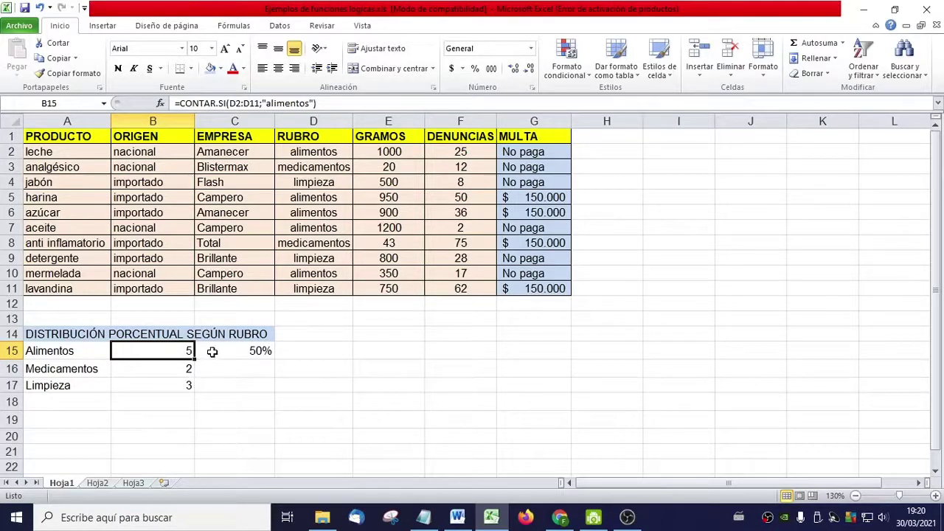
pyautogui.click(213, 353)
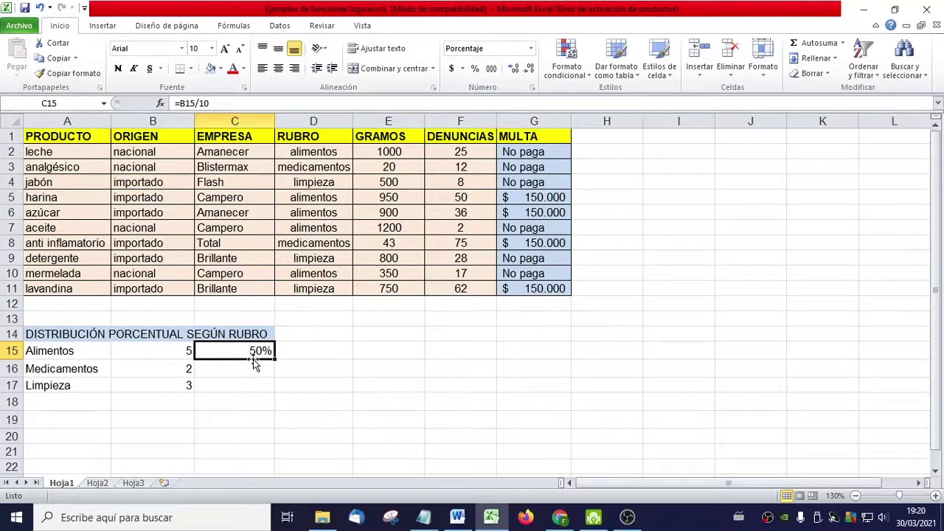
pyautogui.click(240, 371)
pyautogui.click(249, 351)
pyautogui.moveTo(273, 360); pyautogui.dragTo(274, 391)
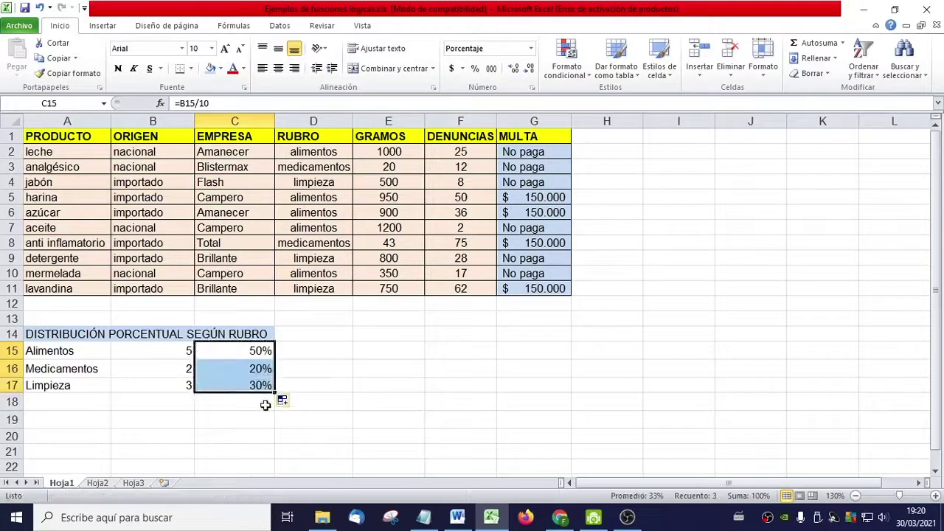
# Show the category percentages in C15:C17 with two decimal places
pyautogui.click(252, 371)
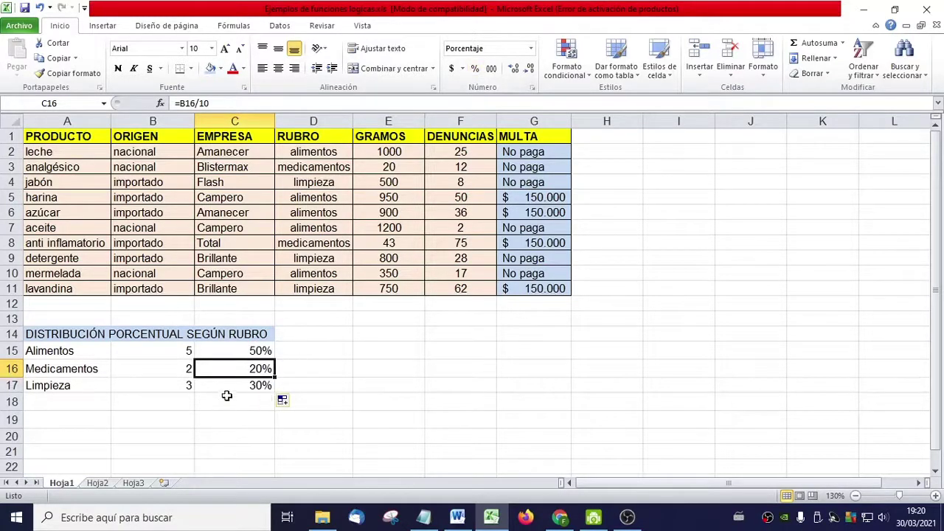
pyautogui.moveTo(241, 352); pyautogui.dragTo(242, 381)
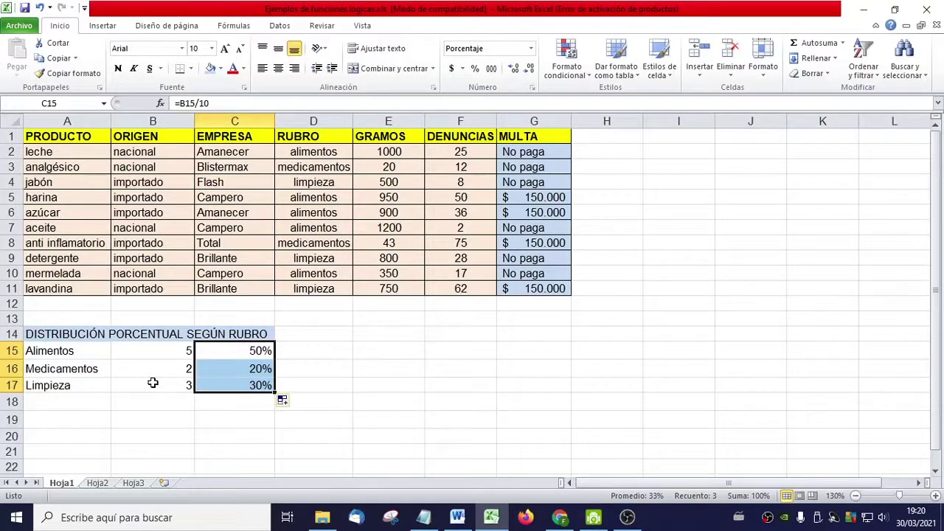
pyautogui.click(228, 404)
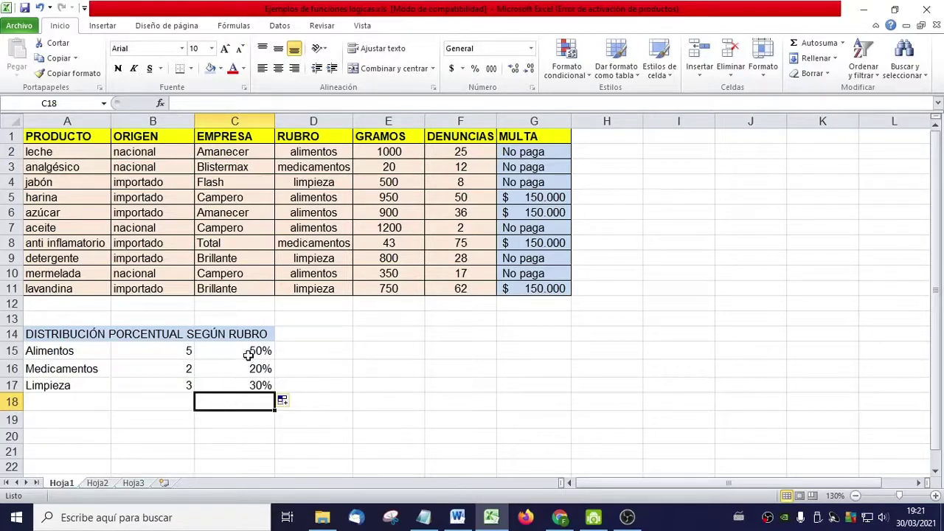
pyautogui.moveTo(247, 352); pyautogui.dragTo(251, 386)
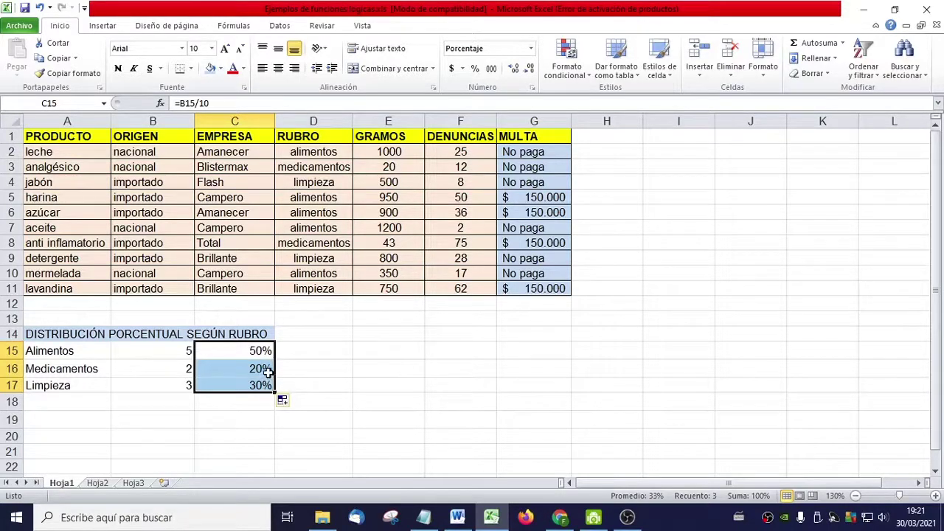
pyautogui.click(238, 403)
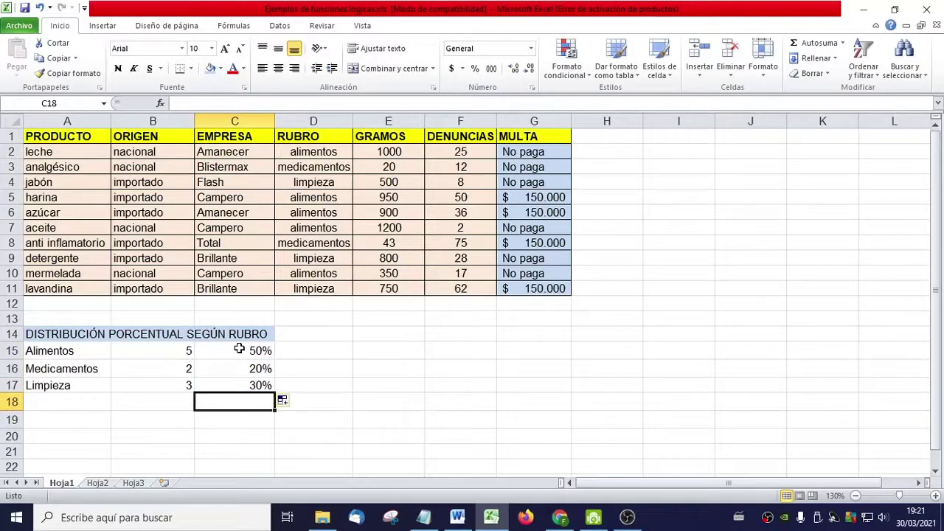
pyautogui.moveTo(239, 349); pyautogui.dragTo(253, 381)
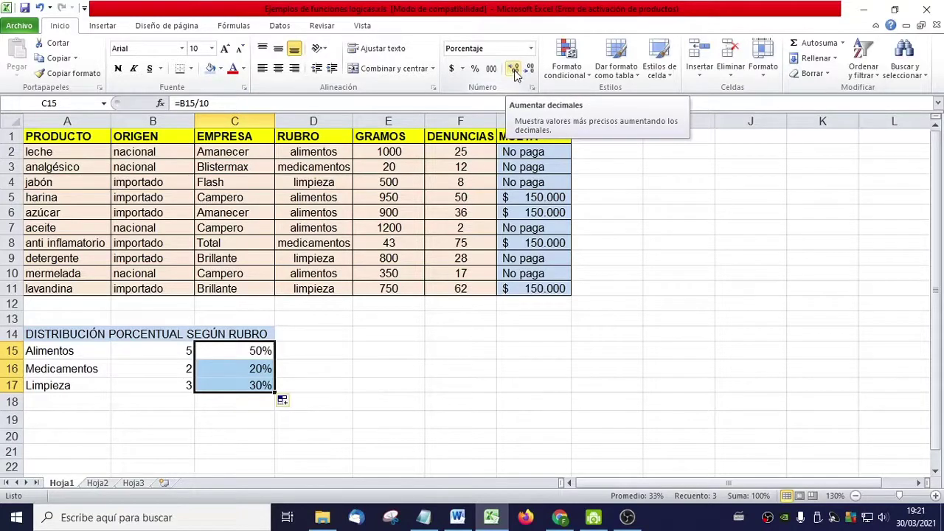
pyautogui.click(514, 70)
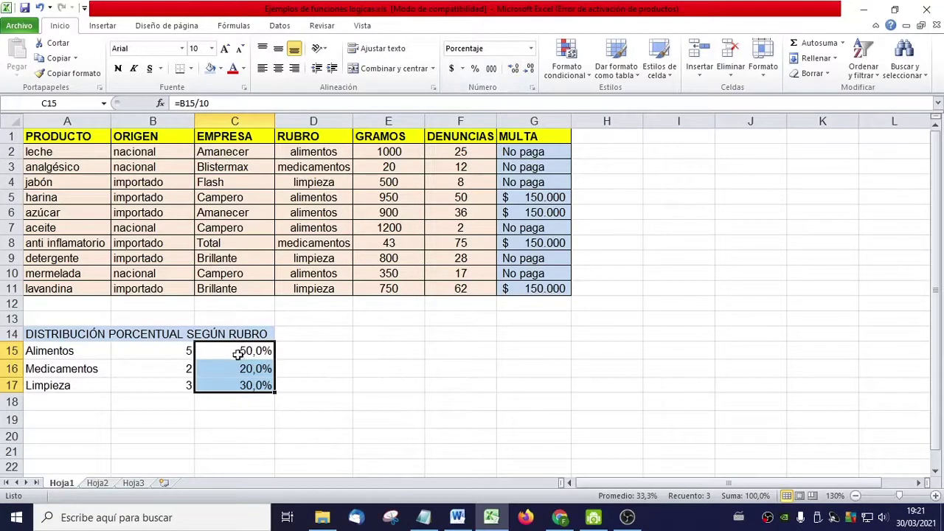
pyautogui.click(511, 71)
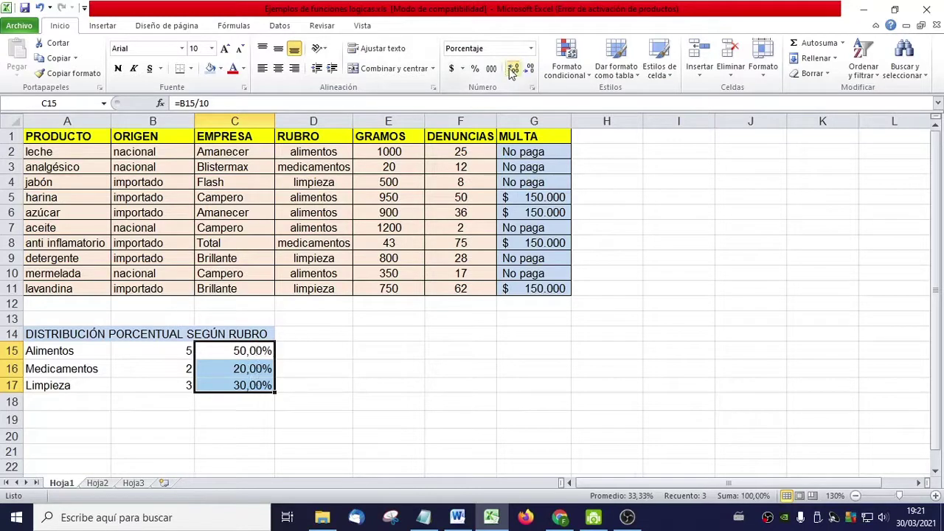
# Compare each category's count in B15:B17 with its percentage formula in C15:C17
pyautogui.click(237, 426)
pyautogui.click(233, 370)
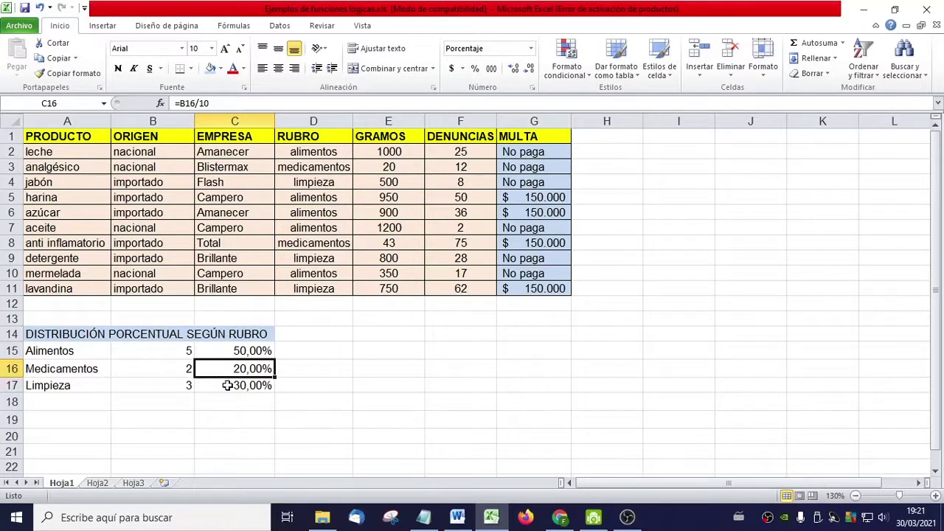
pyautogui.click(231, 382)
pyautogui.click(225, 357)
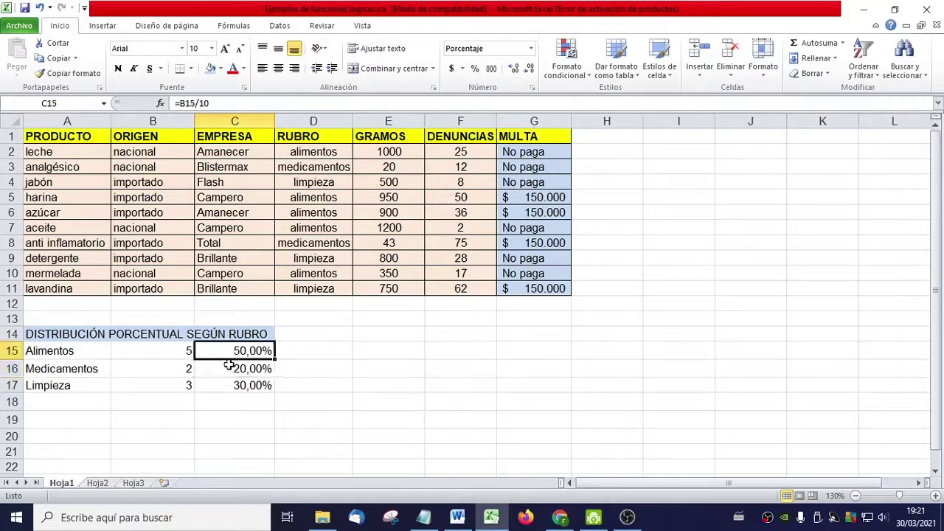
pyautogui.click(189, 355)
pyautogui.click(239, 358)
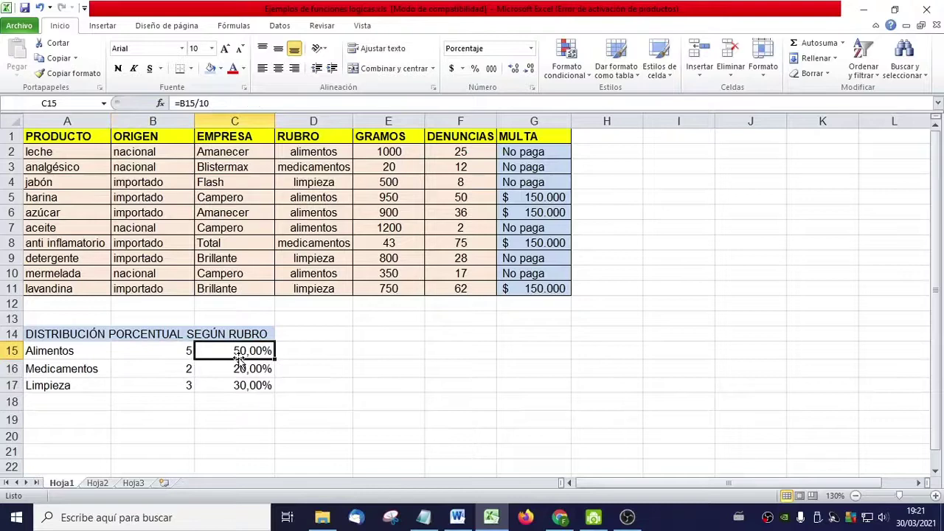
pyautogui.click(187, 366)
pyautogui.click(223, 367)
pyautogui.click(188, 386)
pyautogui.click(227, 386)
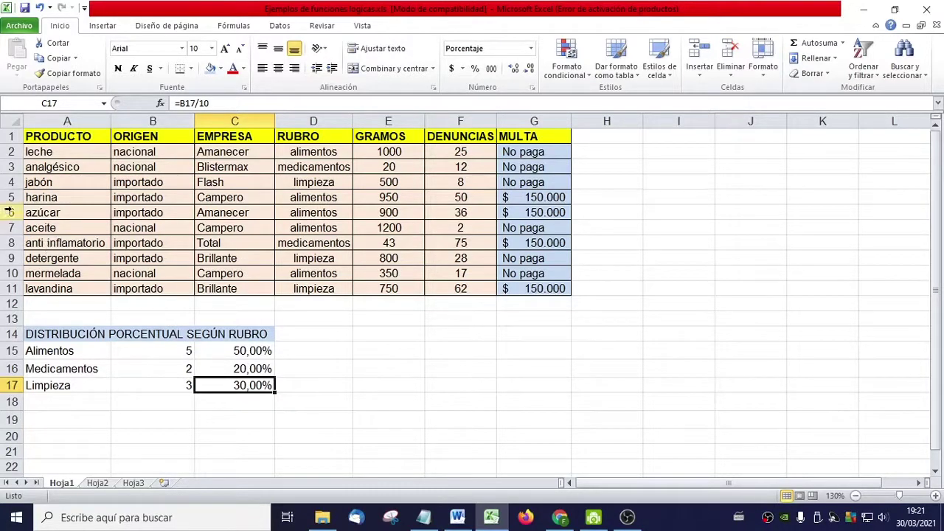
# Insert two blank rows above the harina row in the product table
pyautogui.moveTo(11, 197); pyautogui.dragTo(11, 213)
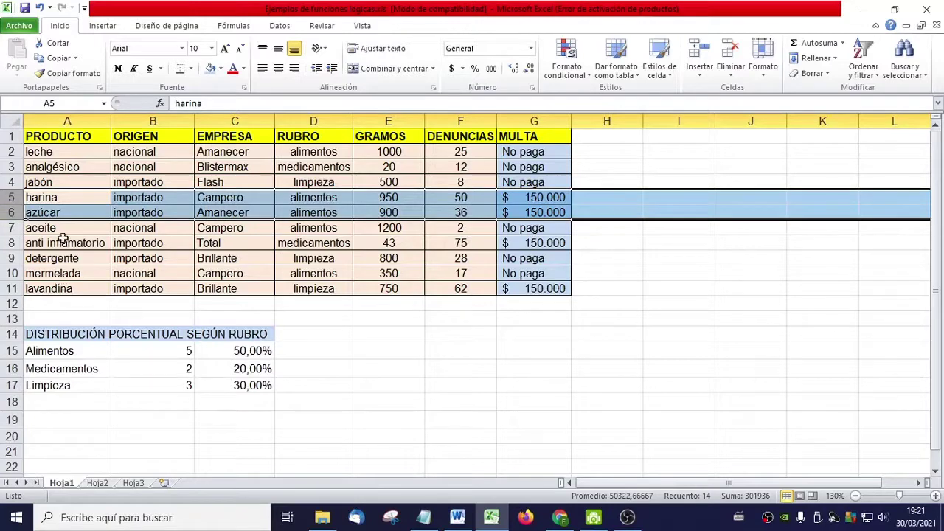
pyautogui.moveTo(5, 197); pyautogui.dragTo(7, 213)
pyautogui.rightClick(10, 197)
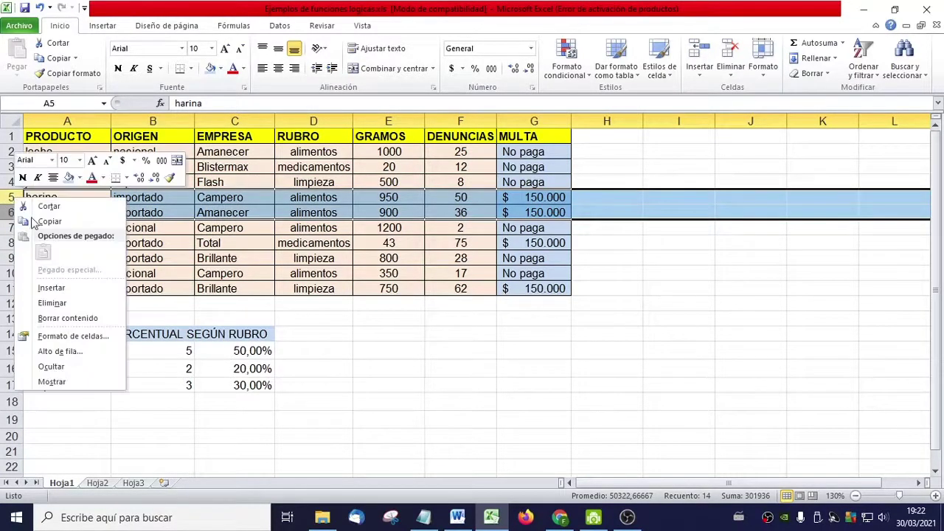
pyautogui.click(63, 288)
# Enter the product dulce in row 5 with origin importado, company Campero, category alimentos, 350 grams and 3 complaints
pyautogui.click(66, 198)
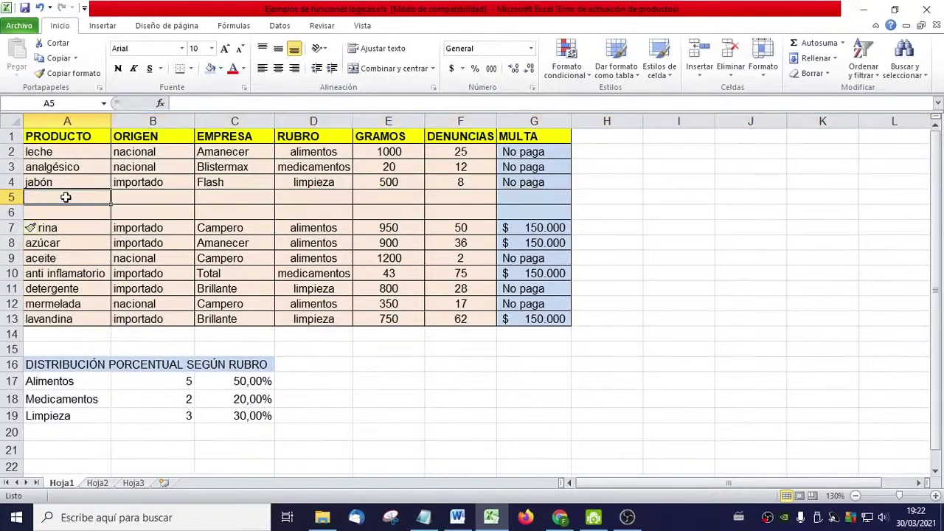
pyautogui.write('dulce')
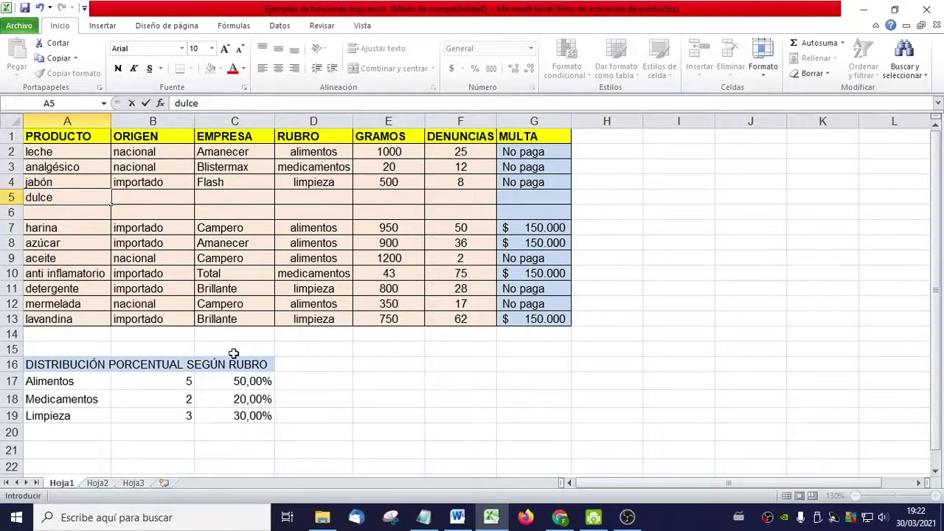
pyautogui.press('Tab')
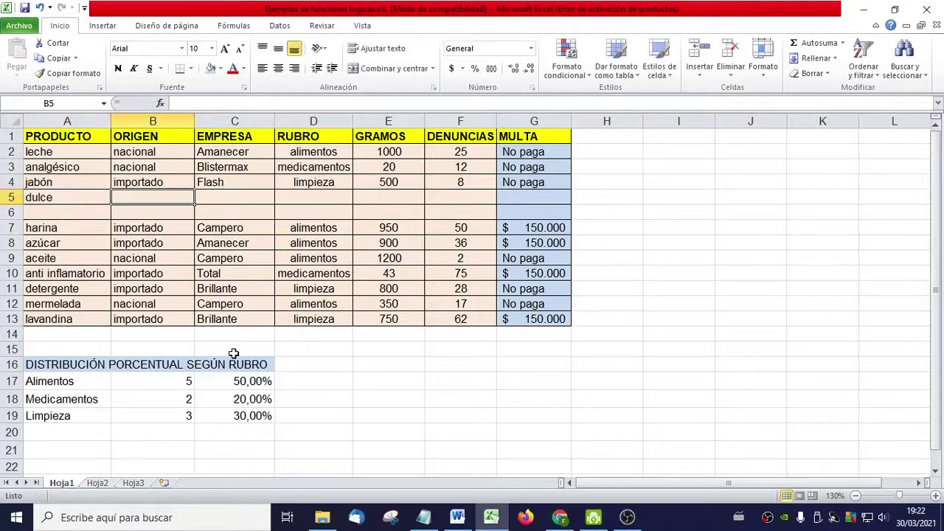
pyautogui.write('importado')
pyautogui.press('Tab')
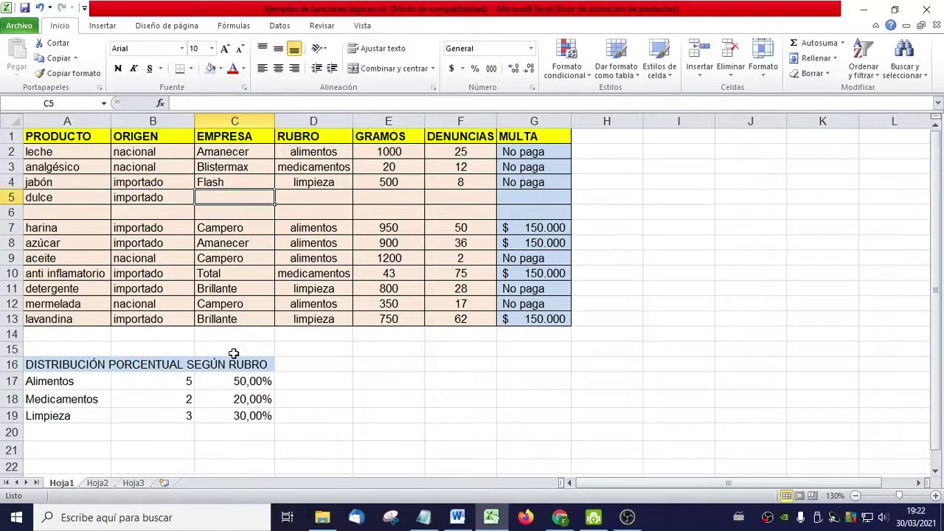
pyautogui.write('Campero')
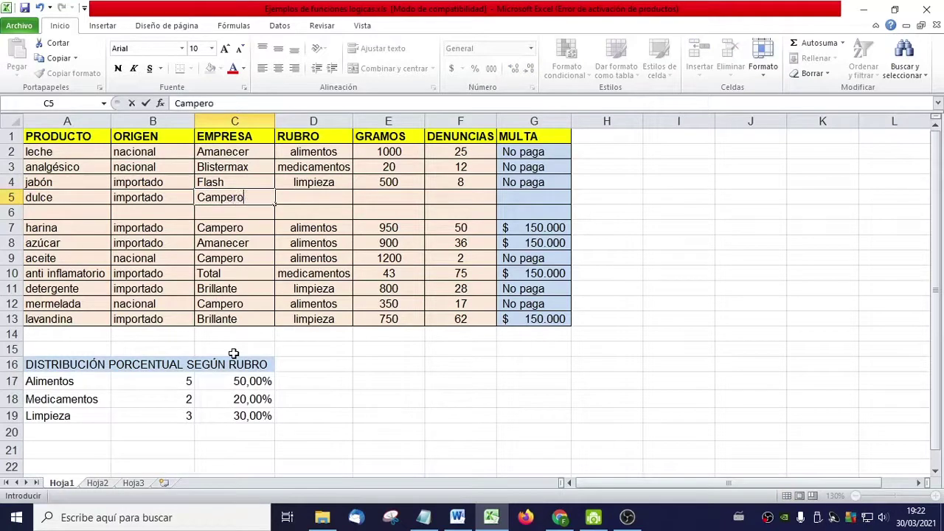
pyautogui.press('Tab')
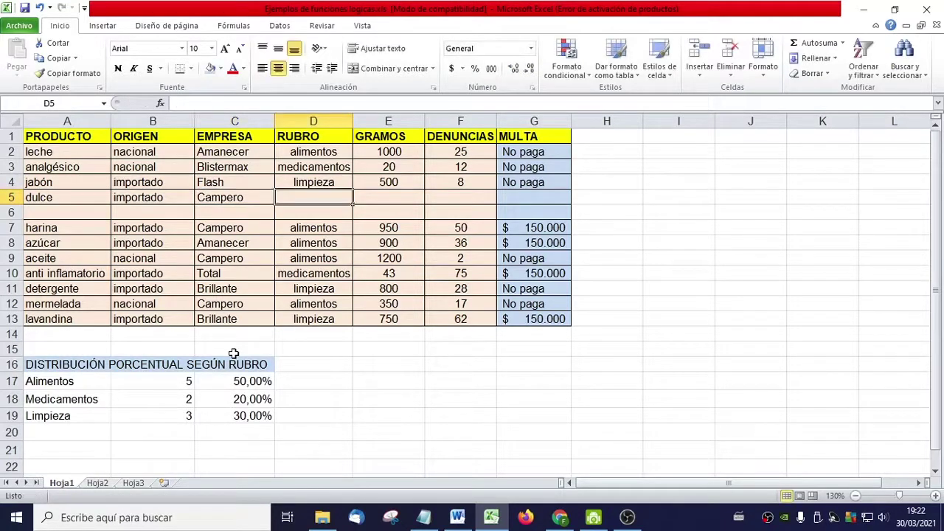
pyautogui.write('a')
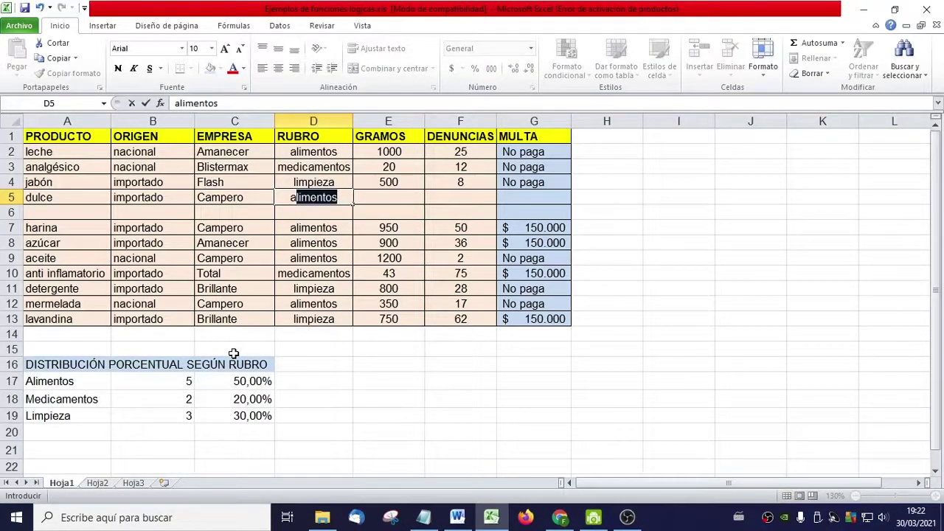
pyautogui.press('Tab')
pyautogui.write('350')
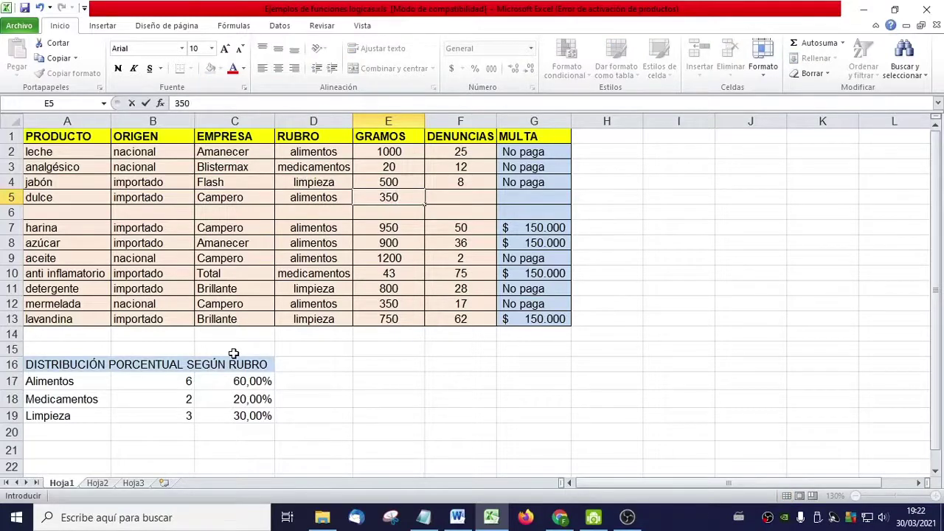
pyautogui.press('Tab')
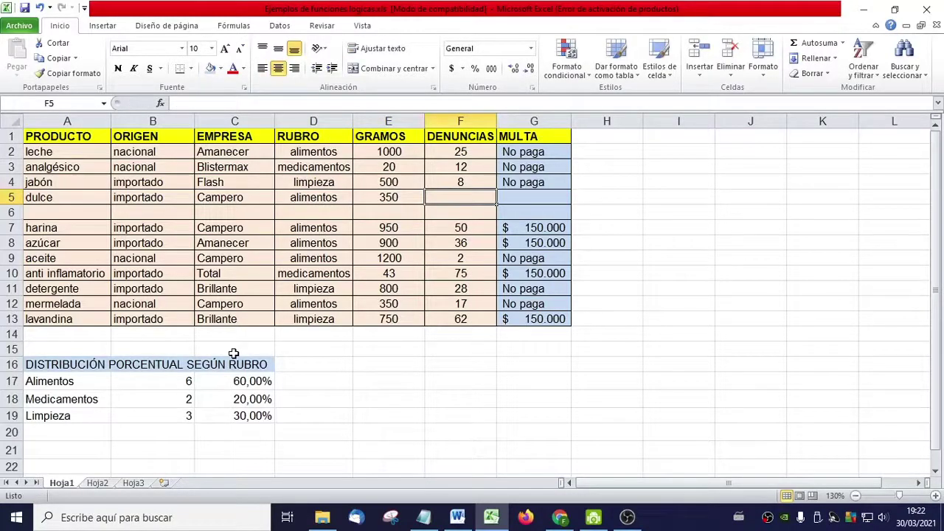
pyautogui.write('3')
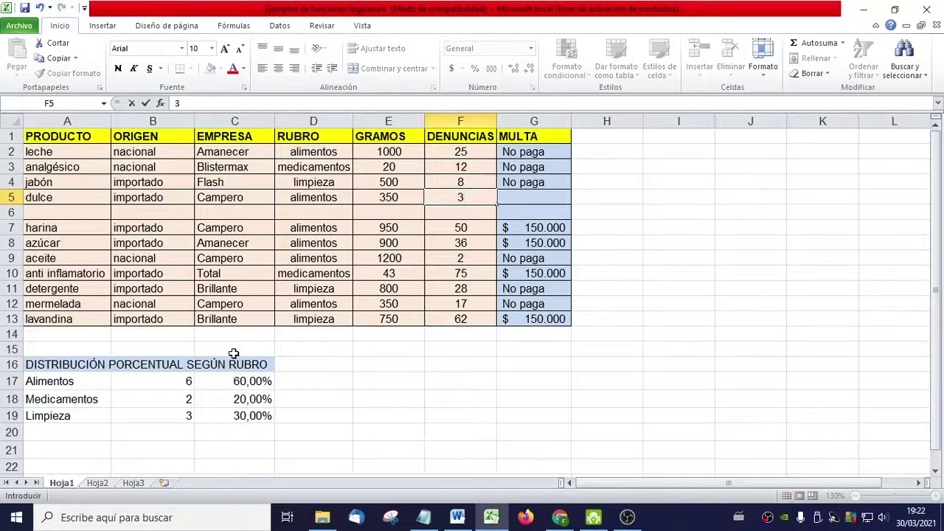
pyautogui.press('Tab')
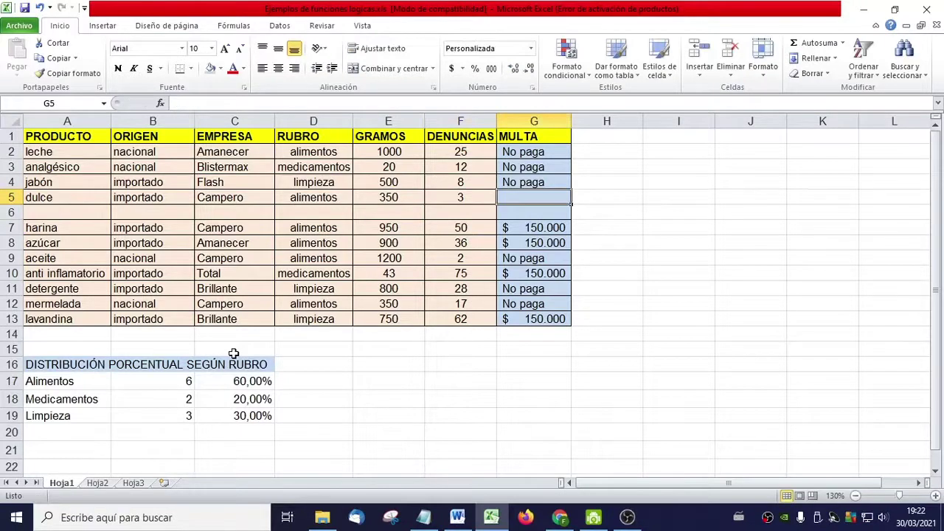
# Copy the MULTA formula from cell G4 down to the dulce row in G5
pyautogui.click(520, 181)
pyautogui.moveTo(560, 185); pyautogui.dragTo(573, 204)
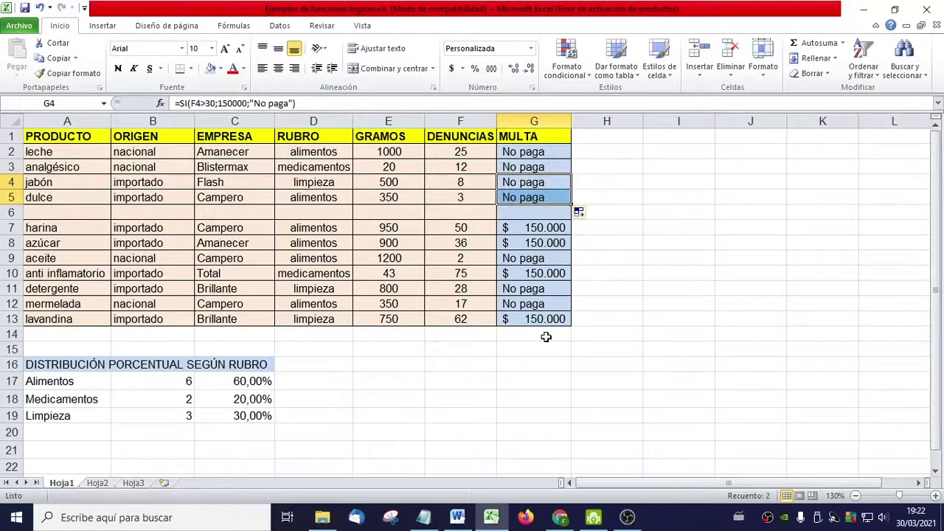
pyautogui.click(522, 198)
# Enter the product manteca in row 6 with origin nacional, company Campero, category alimentos, 200 grams and 23 complaints
pyautogui.click(48, 213)
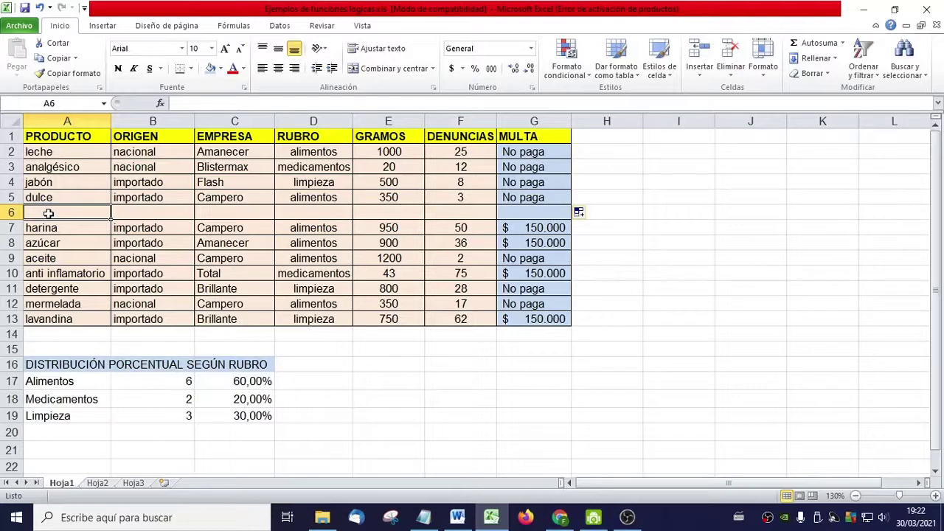
pyautogui.write('manteca')
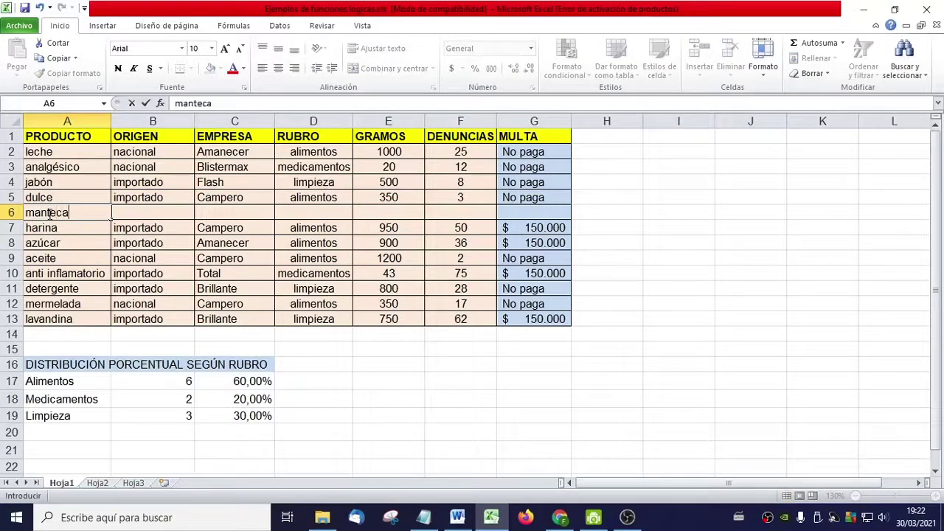
pyautogui.press('Tab')
pyautogui.write('n')
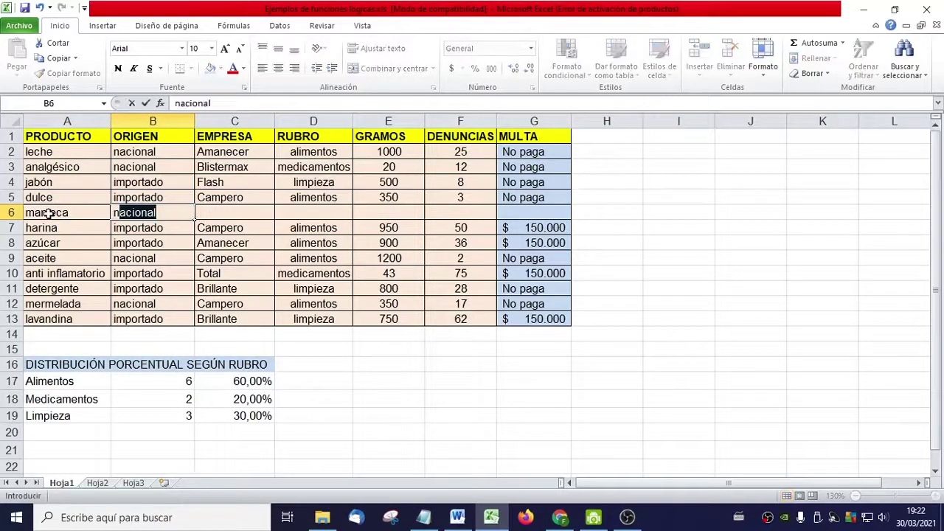
pyautogui.press('Tab')
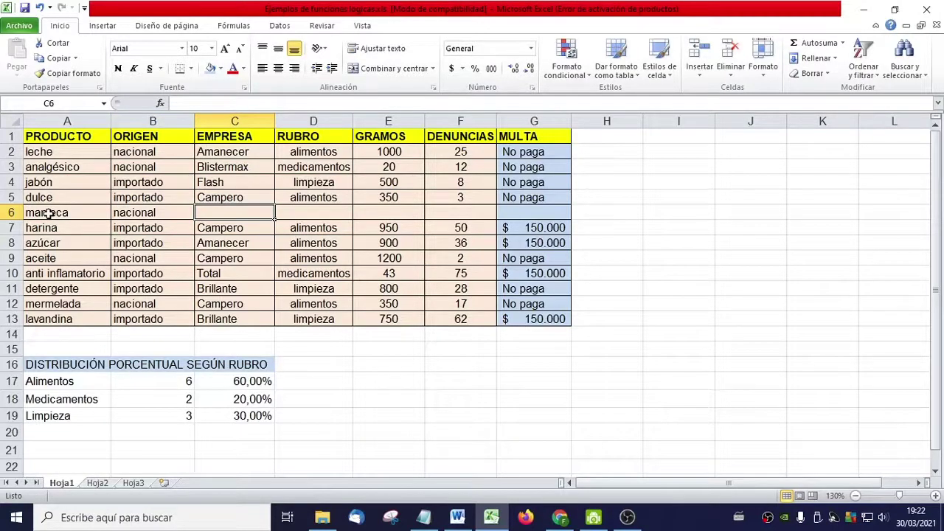
pyautogui.write('c')
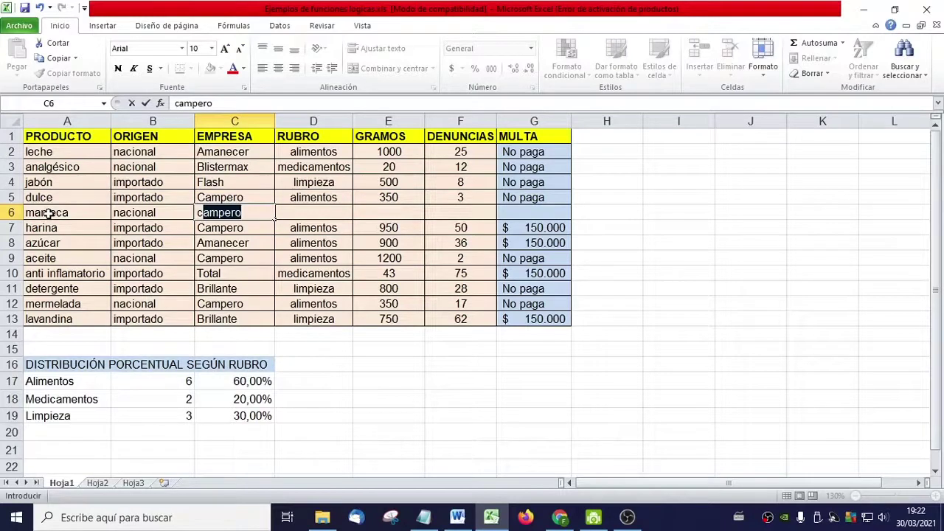
pyautogui.press('Tab')
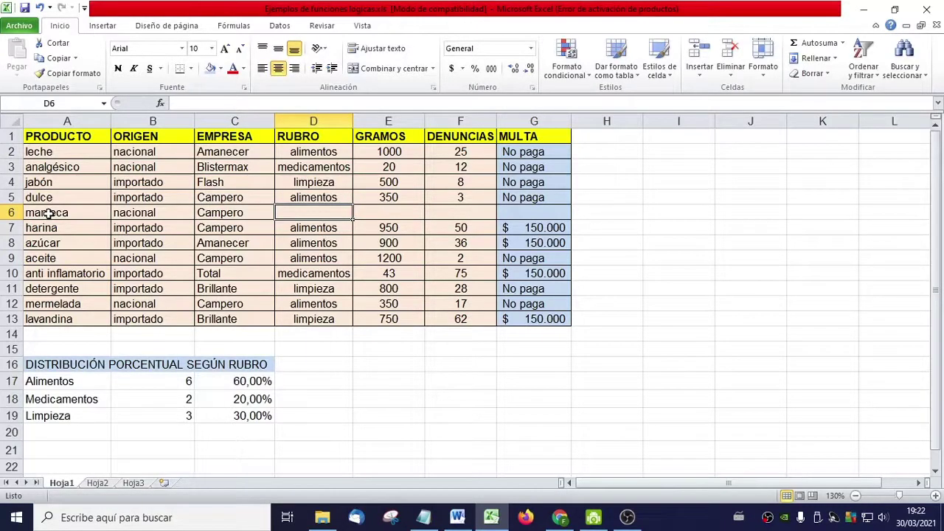
pyautogui.write('a')
pyautogui.press('Tab')
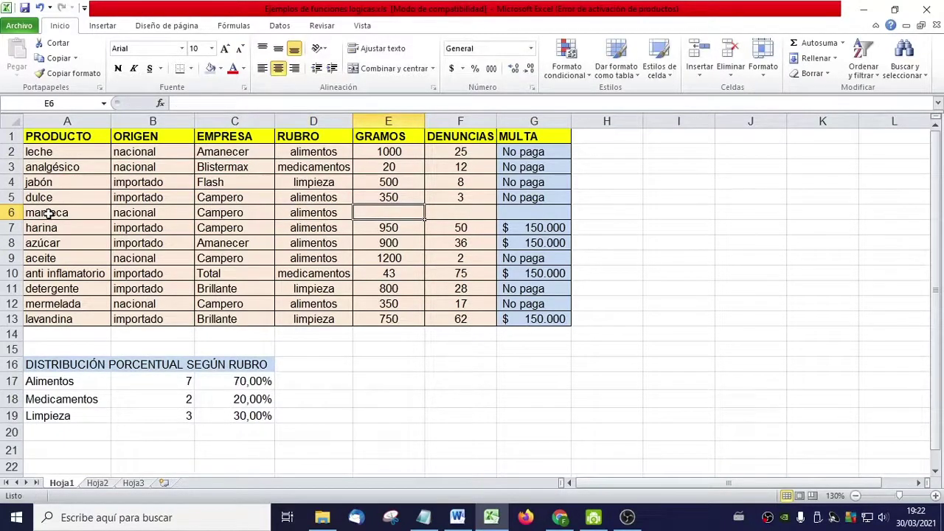
pyautogui.write('200')
pyautogui.press('Tab')
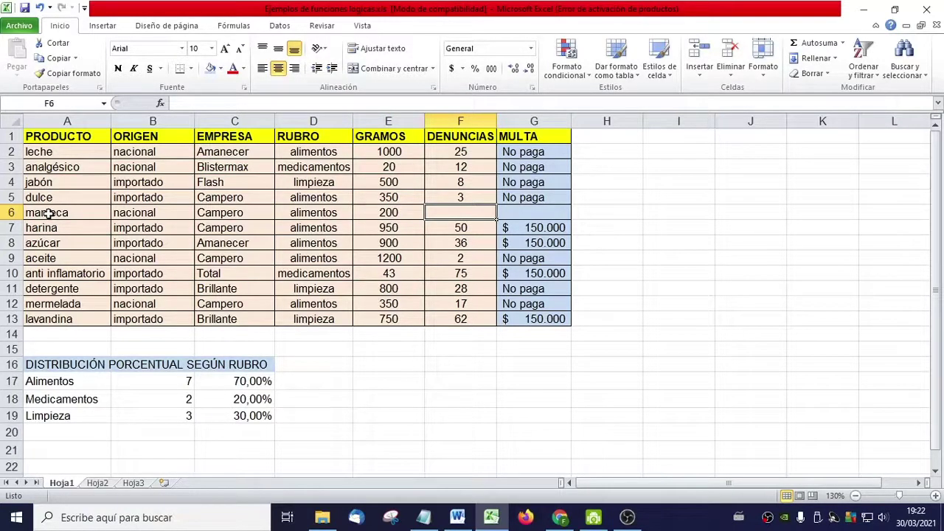
pyautogui.write('23')
pyautogui.press('Tab')
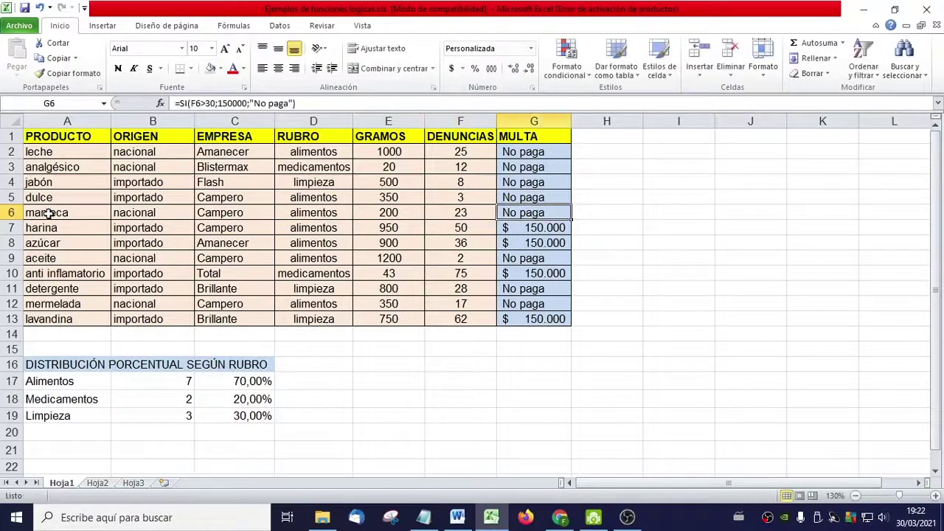
pyautogui.click(528, 198)
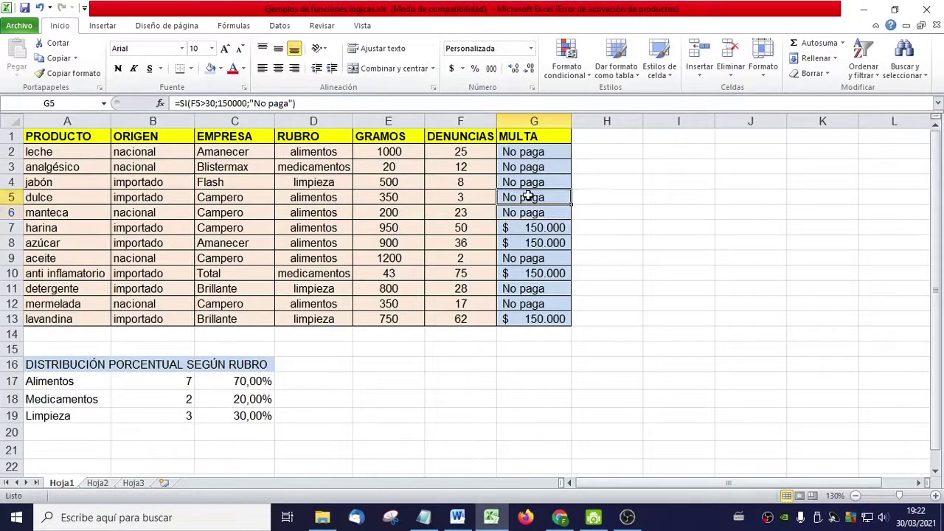
# Change the Alimentos percentage formula in C17 to divide the count by 12, as =B17/12
pyautogui.click(188, 383)
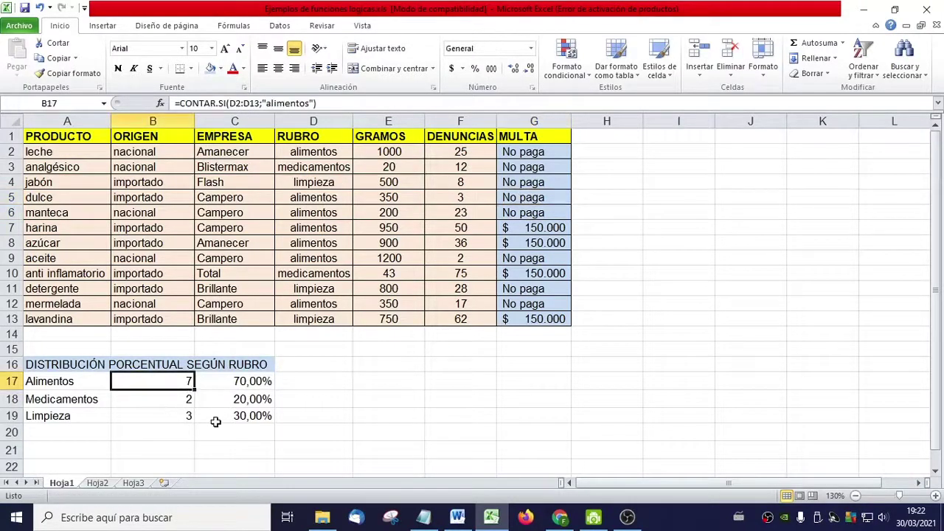
pyautogui.click(214, 416)
pyautogui.click(188, 381)
pyautogui.click(244, 382)
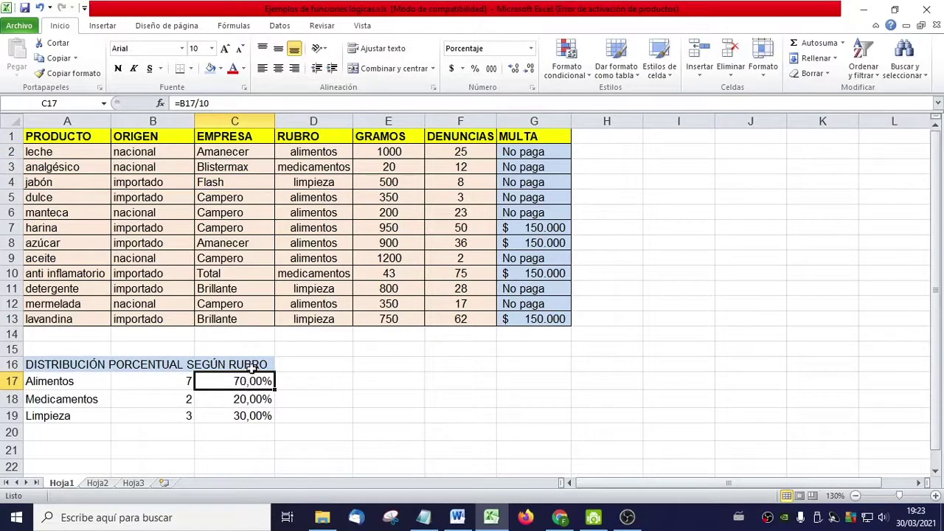
pyautogui.click(219, 103)
pyautogui.press('BackSpace')
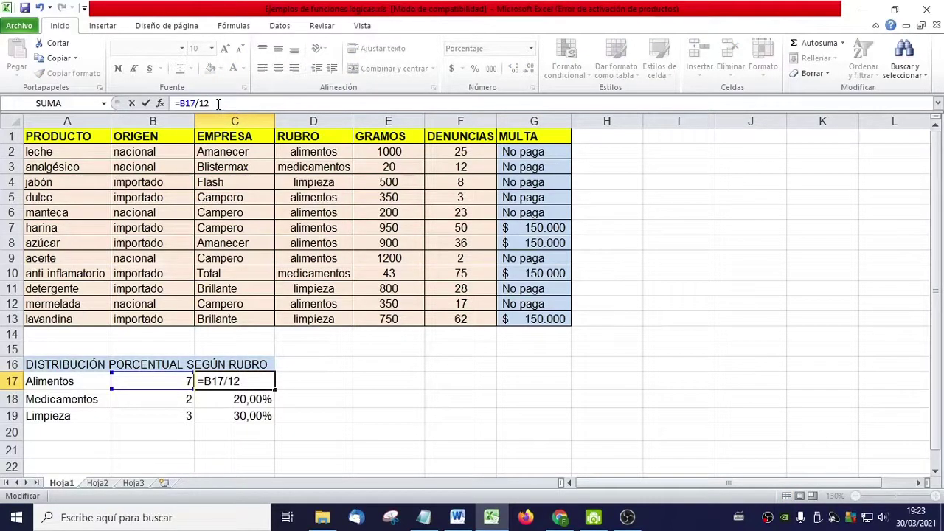
pyautogui.write('2')
pyautogui.press('Return')
# Copy the percentage formula from C17 down to the Medicamentos and Limpieza rows in C18:C19
pyautogui.click(236, 382)
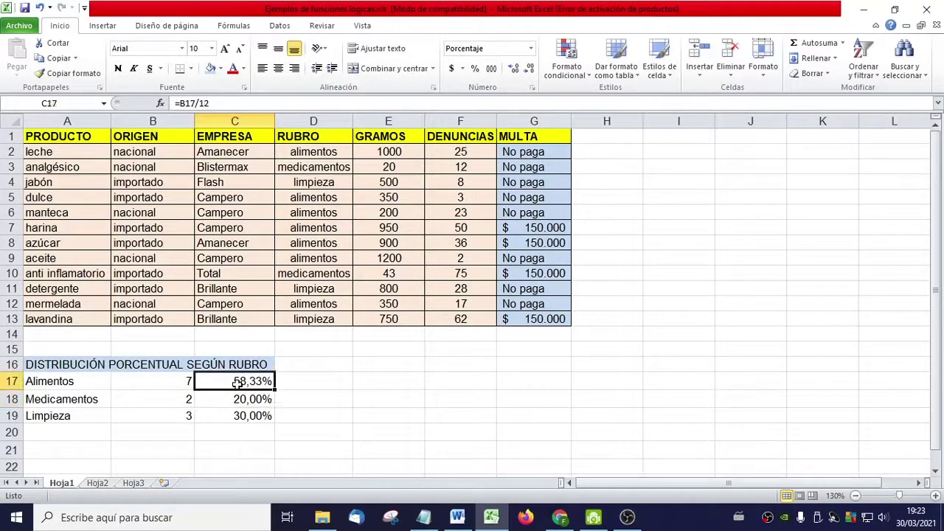
pyautogui.moveTo(273, 389); pyautogui.dragTo(272, 418)
pyautogui.click(297, 412)
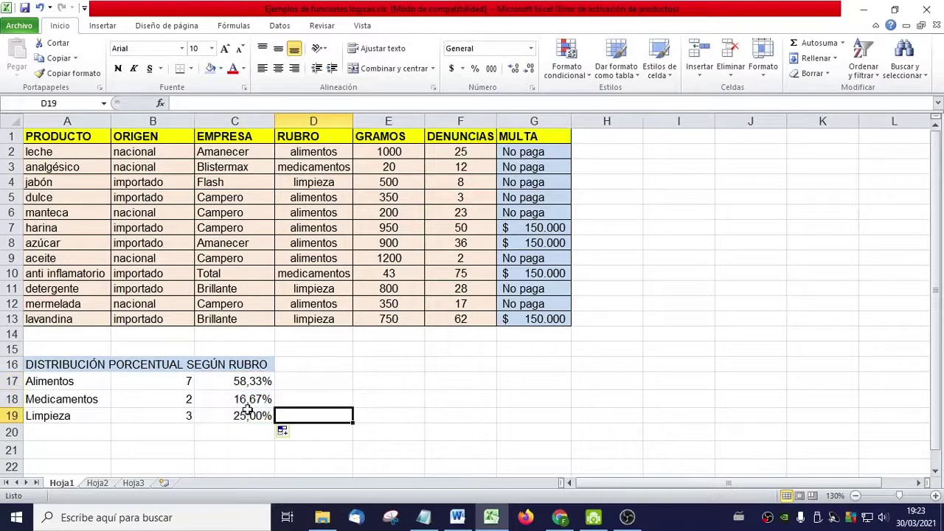
# Review the percentages and their formulas for the three categories in C17:C19
pyautogui.click(247, 403)
pyautogui.click(245, 377)
pyautogui.click(244, 397)
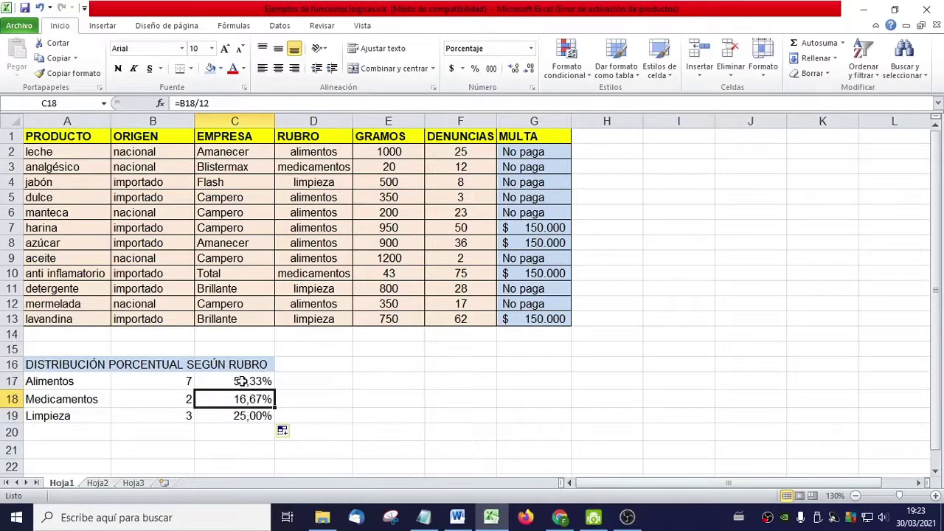
pyautogui.click(243, 383)
pyautogui.click(242, 399)
pyautogui.click(247, 418)
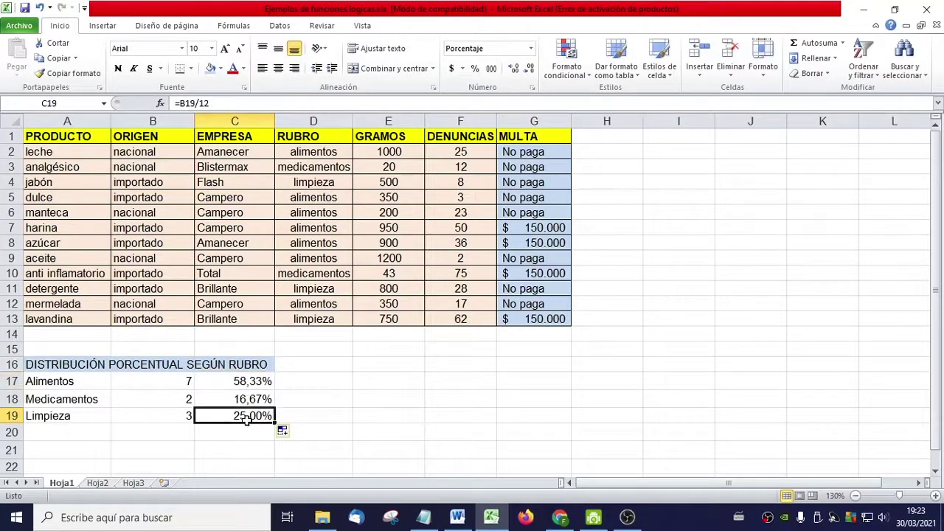
# Replace the fixed divisor in C17 with a count of the RUBRO column, giving =B17/CONTAR(D2:D13)
pyautogui.click(255, 382)
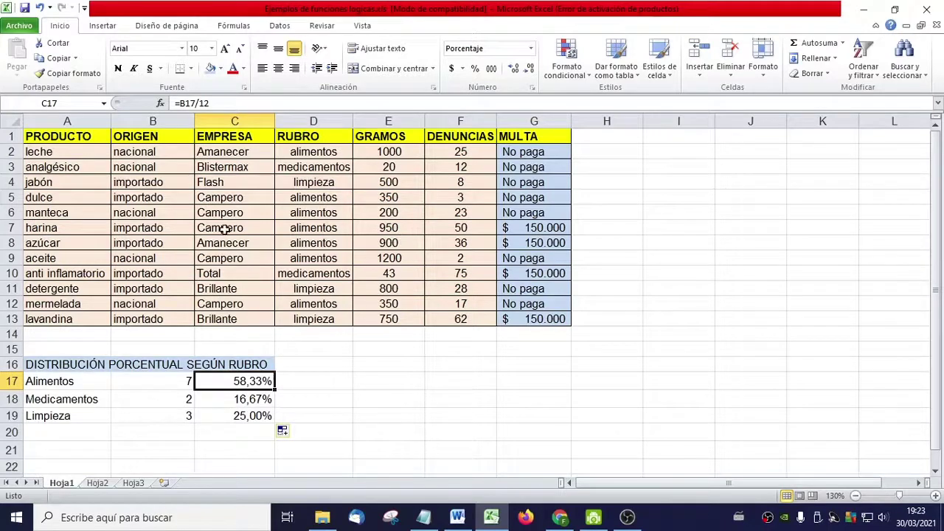
pyautogui.doubleClick(197, 103)
pyautogui.click(207, 103)
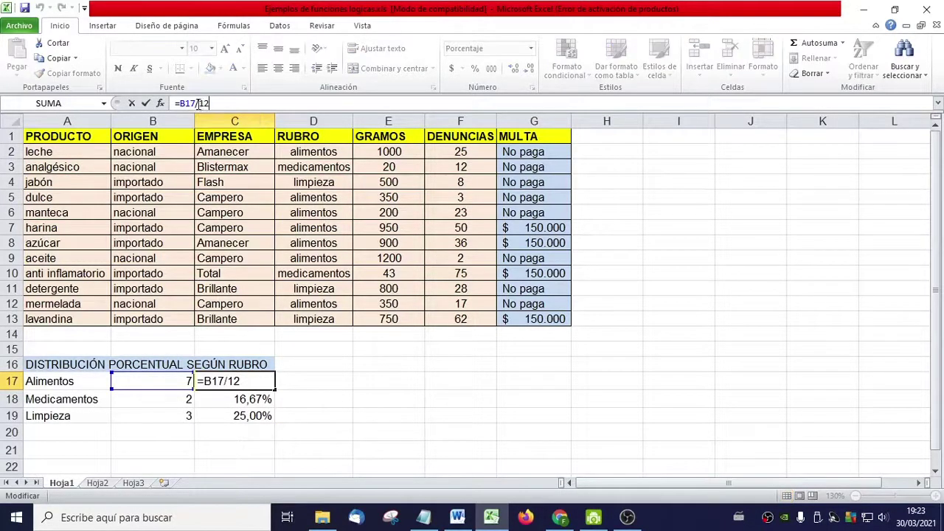
pyautogui.moveTo(211, 103); pyautogui.dragTo(202, 103)
pyautogui.write('co')
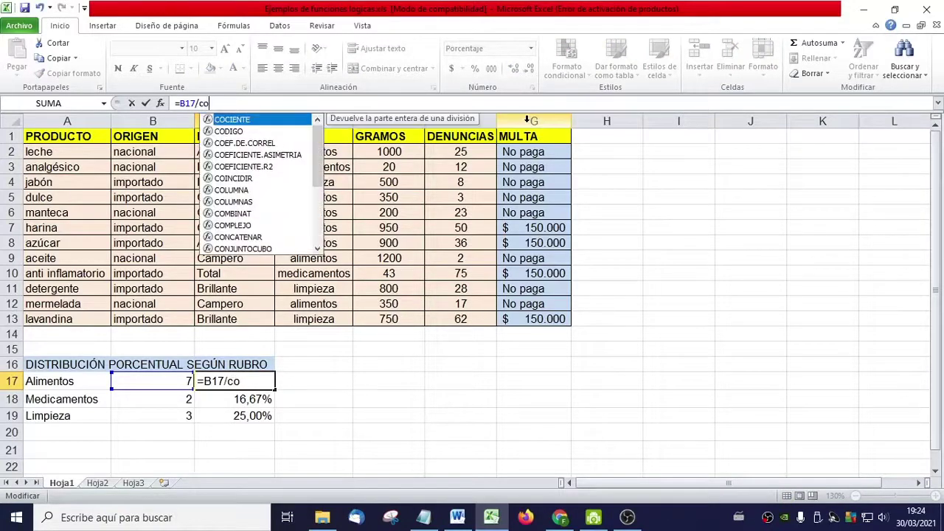
pyautogui.write('ntar(')
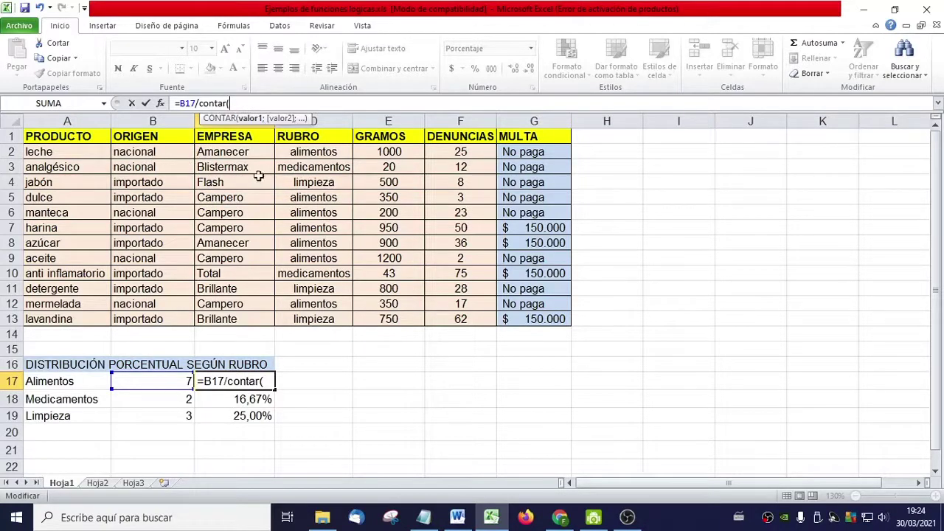
pyautogui.moveTo(327, 151); pyautogui.dragTo(329, 314)
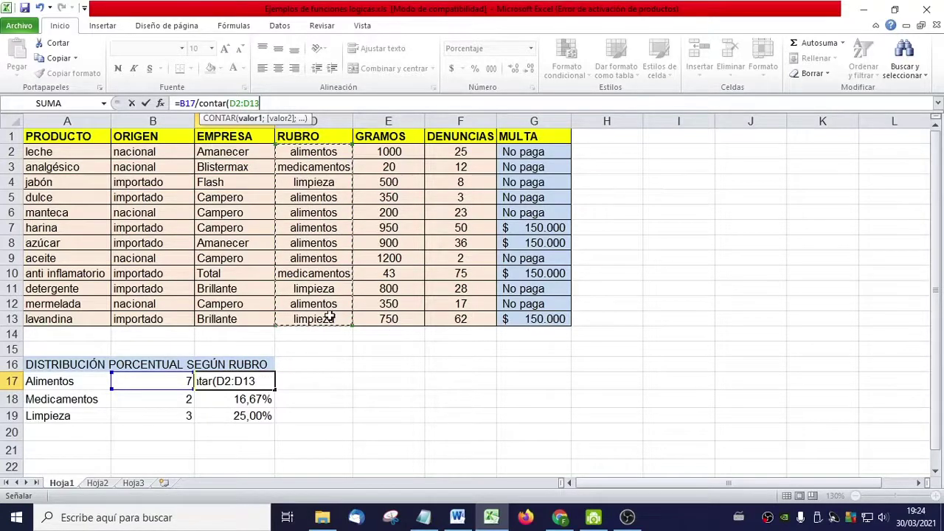
pyautogui.write(')')
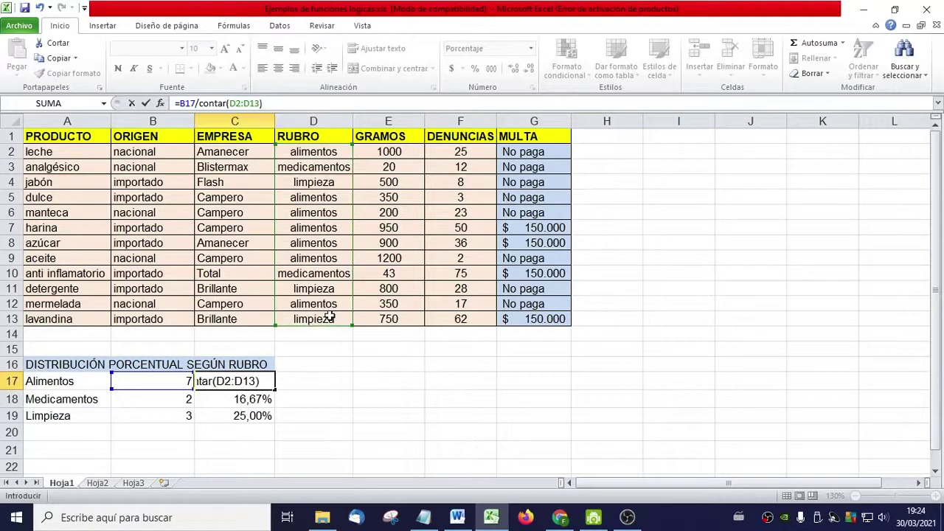
pyautogui.press('Return')
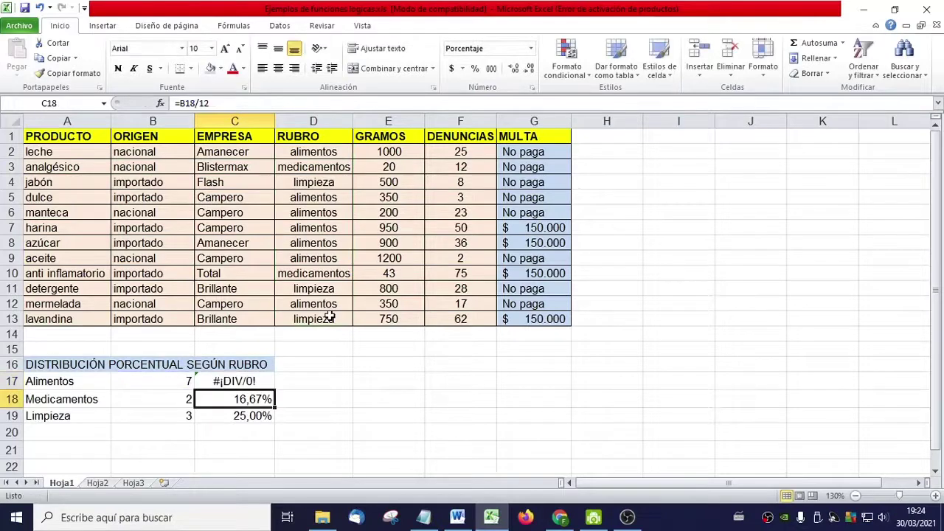
# Change the counting function in C17 from CONTAR to CONTARA, giving =B17/CONTARA(D2:D13)
pyautogui.click(255, 383)
pyautogui.click(232, 103)
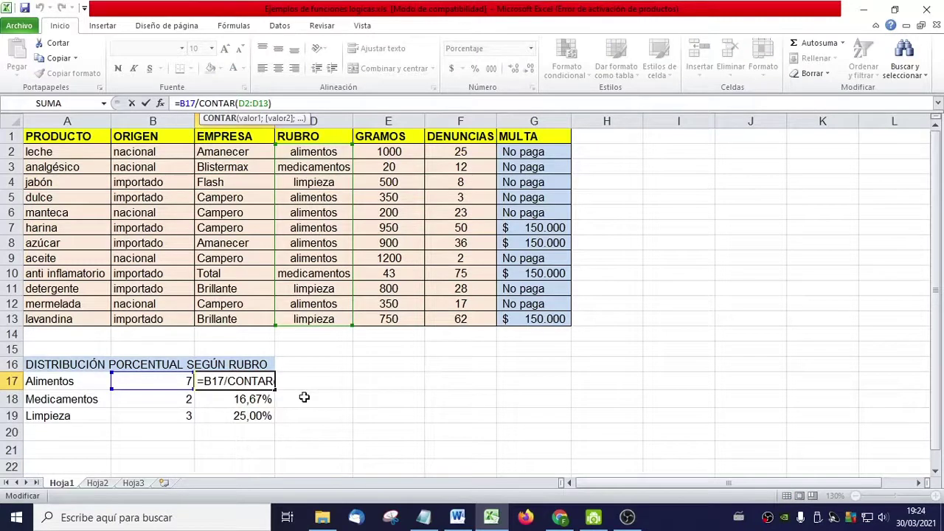
pyautogui.write('a')
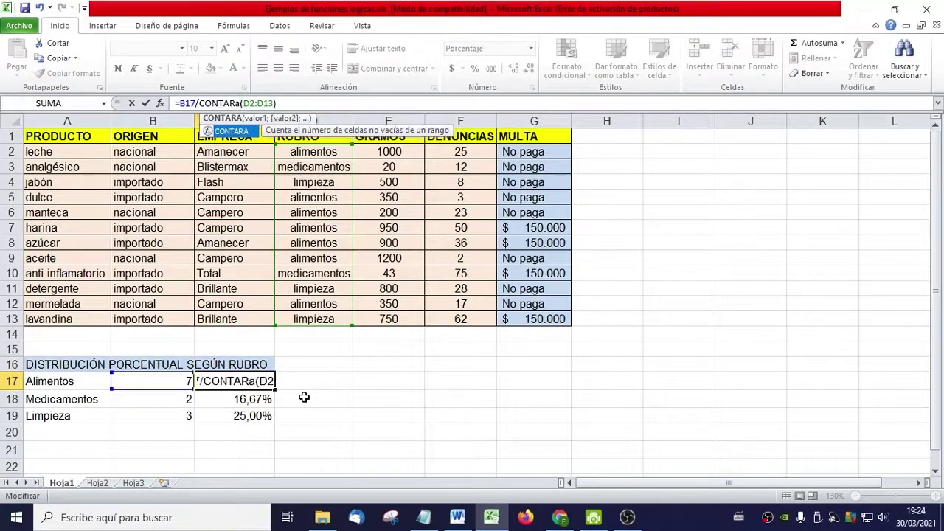
pyautogui.press('BackSpace')
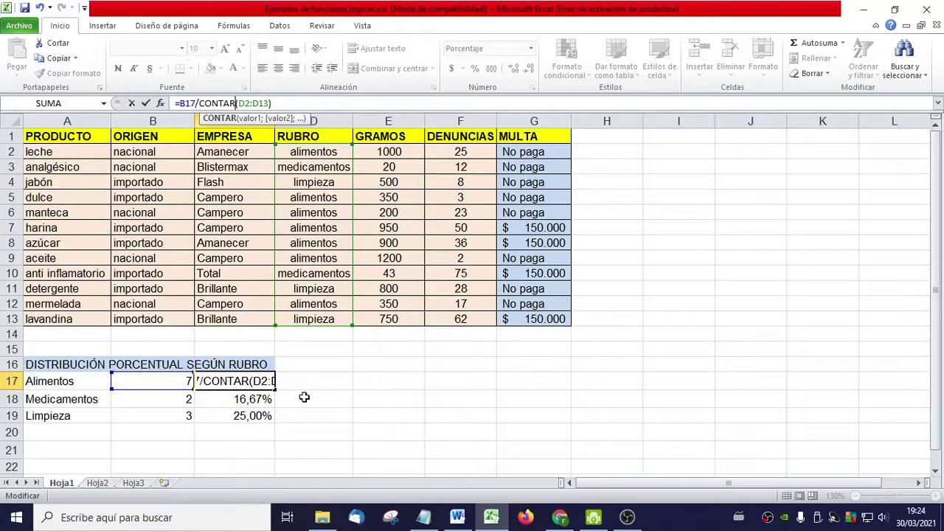
pyautogui.write('a')
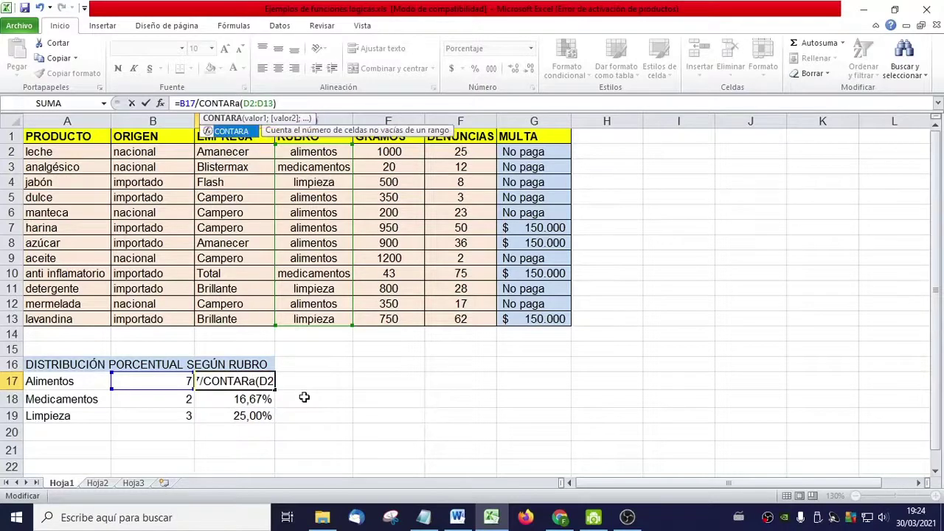
pyautogui.press('BackSpace')
pyautogui.write('A')
pyautogui.press('Return')
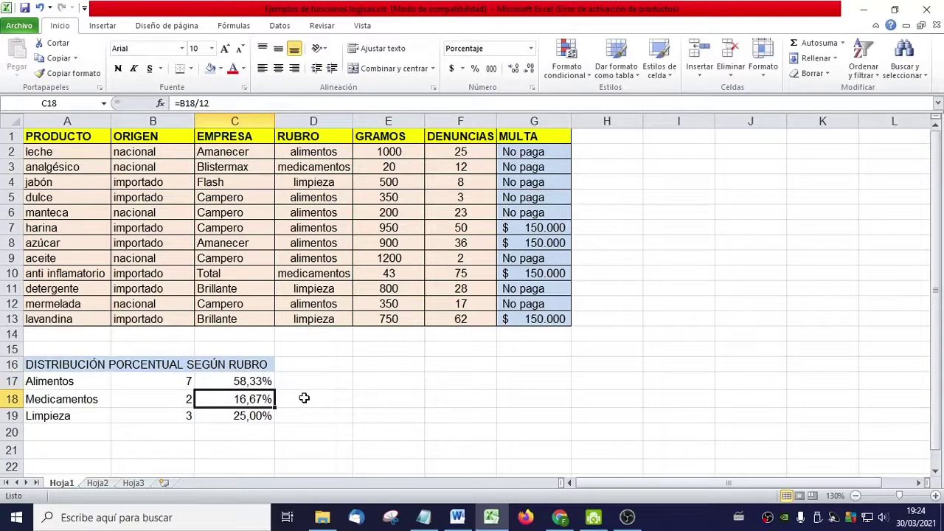
# Make the counted range in C17 absolute, giving =B17/CONTARA($D$2:$D$13)
pyautogui.click(270, 380)
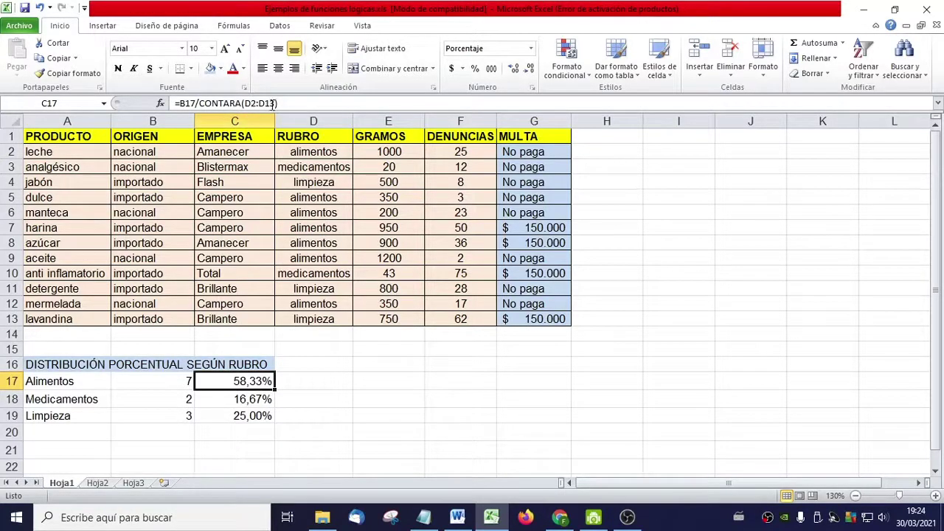
pyautogui.click(265, 416)
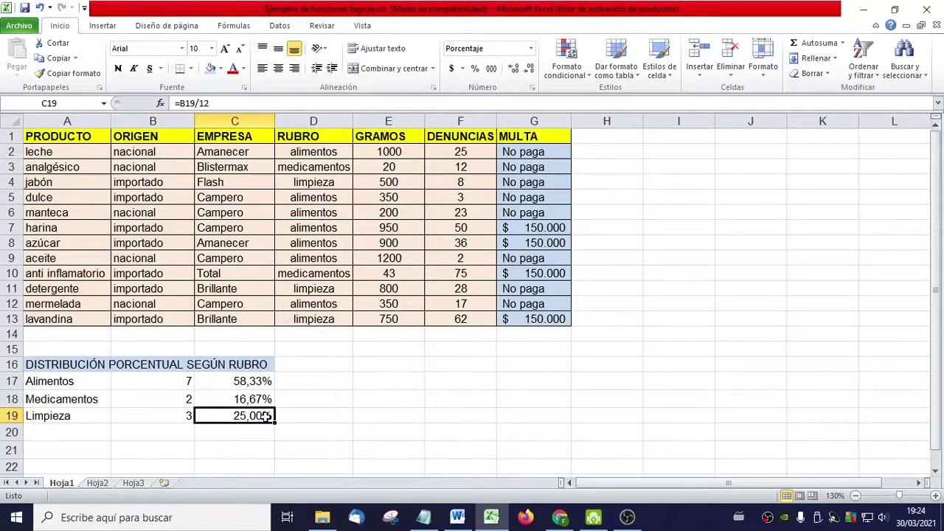
pyautogui.click(262, 380)
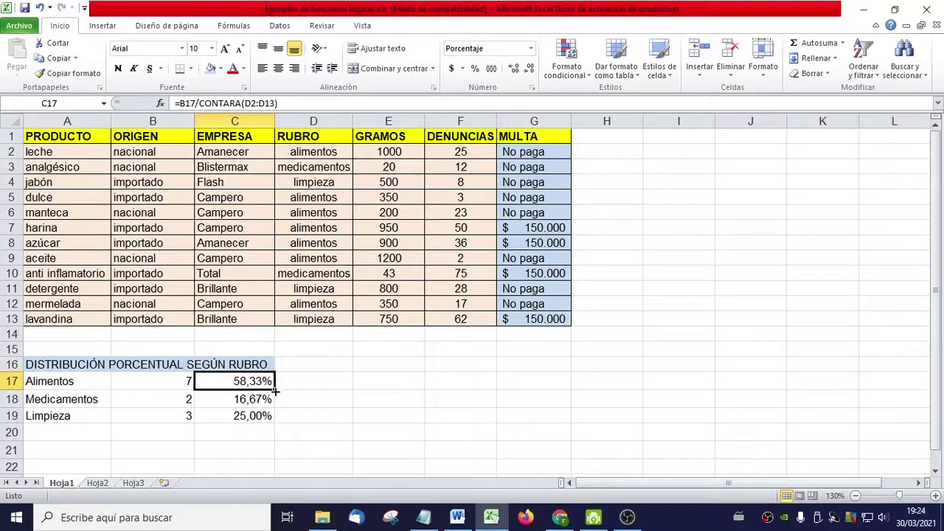
pyautogui.click(246, 103)
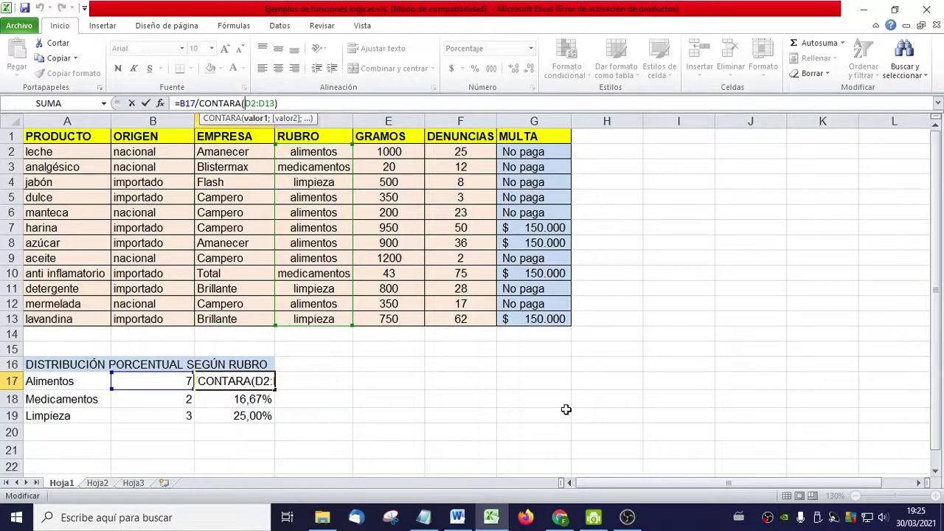
pyautogui.write('$D')
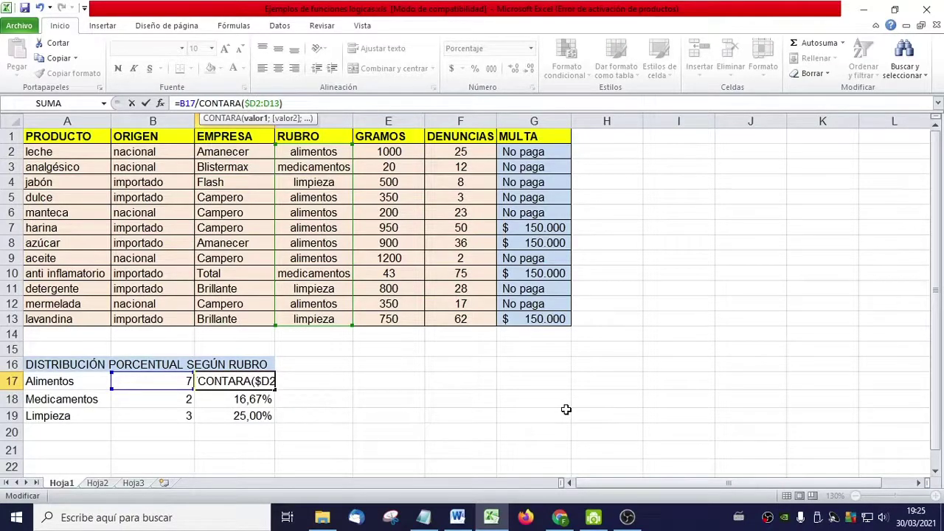
pyautogui.write('$2:$')
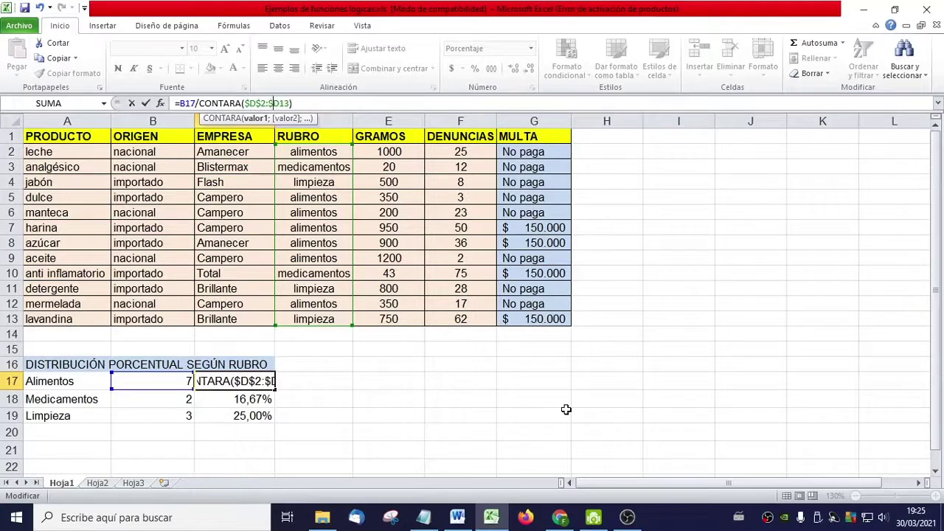
pyautogui.press('Right')
pyautogui.write('$')
pyautogui.press('Return')
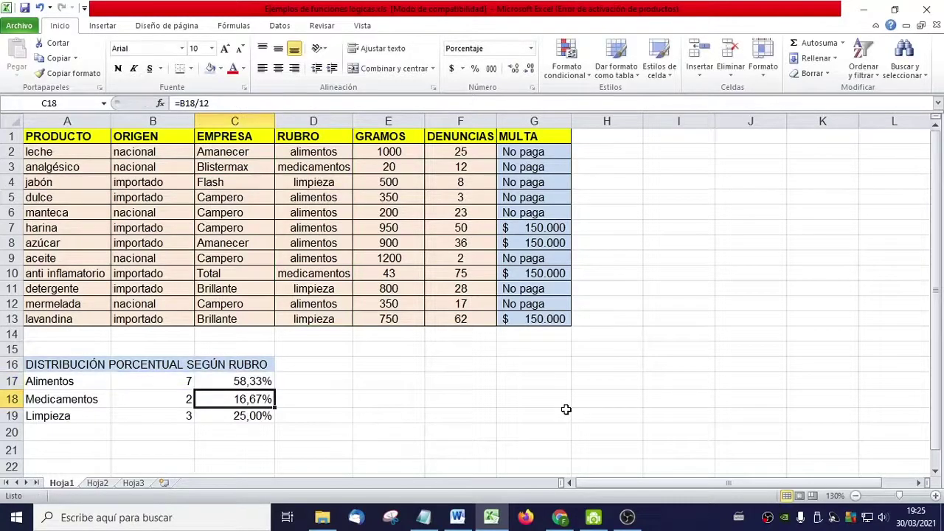
# Copy the CONTARA percentage formula from C17 down to C18:C19 and check the formula in the Medicamentos row
pyautogui.click(231, 375)
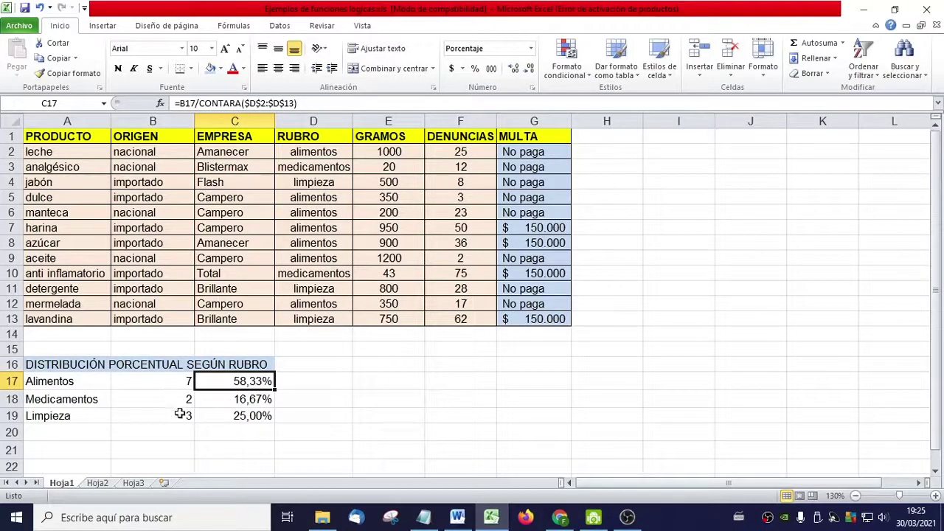
pyautogui.moveTo(274, 388); pyautogui.dragTo(272, 417)
pyautogui.click(260, 407)
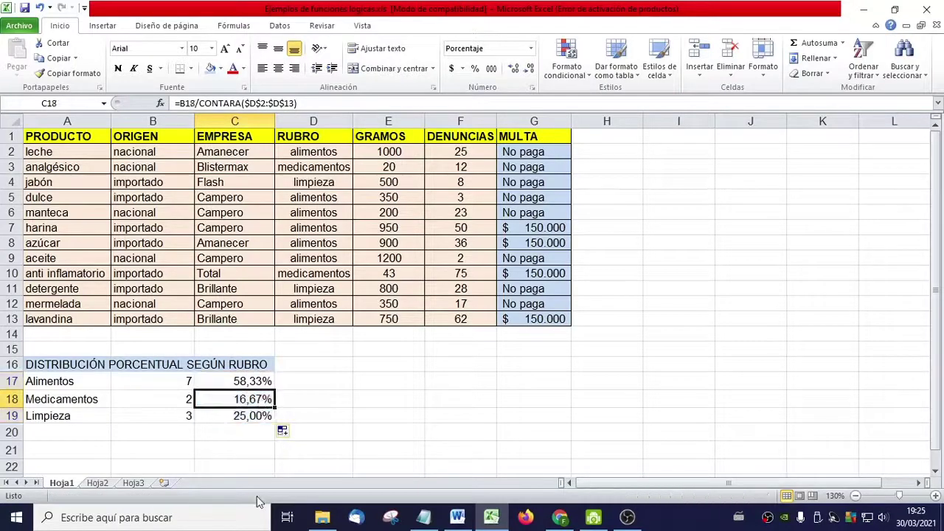
# Total the category counts in B20 with =SUMA(B17:B19)
pyautogui.click(251, 436)
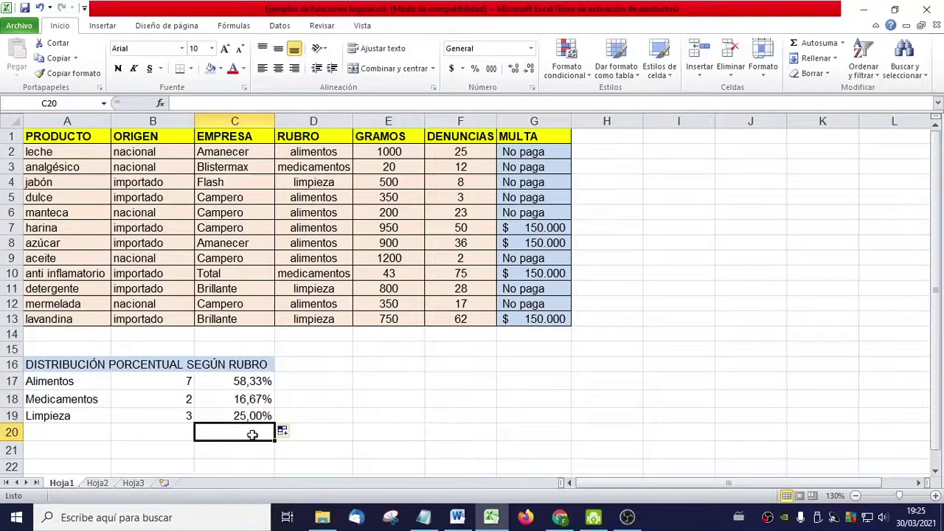
pyautogui.click(176, 435)
pyautogui.click(221, 438)
pyautogui.click(143, 436)
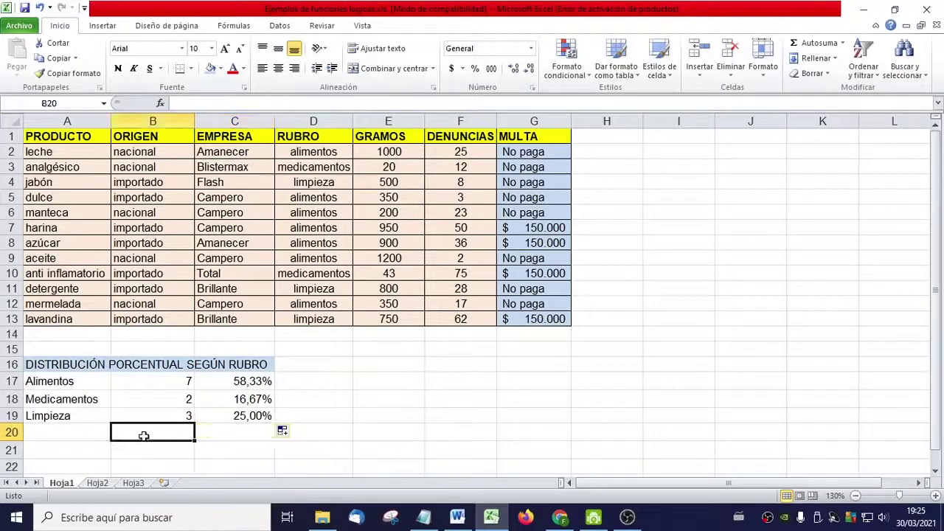
pyautogui.click(812, 46)
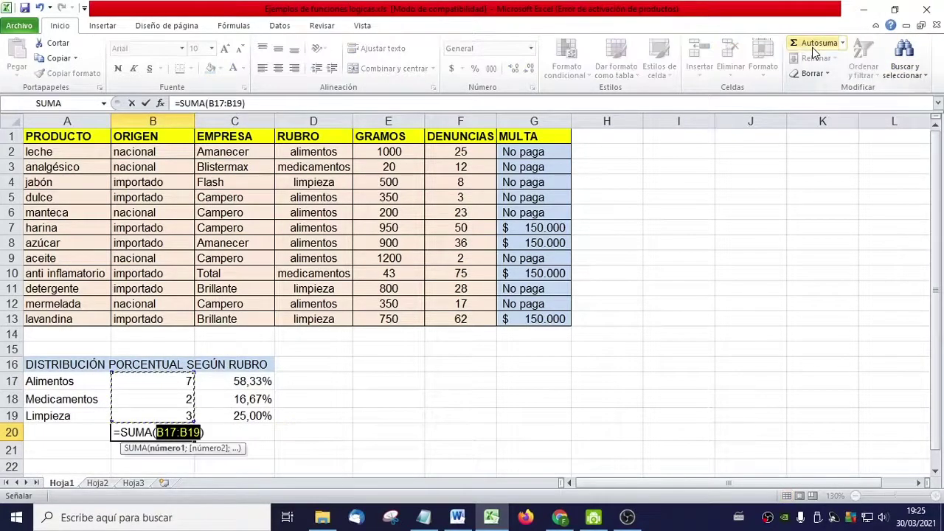
pyautogui.press('Return')
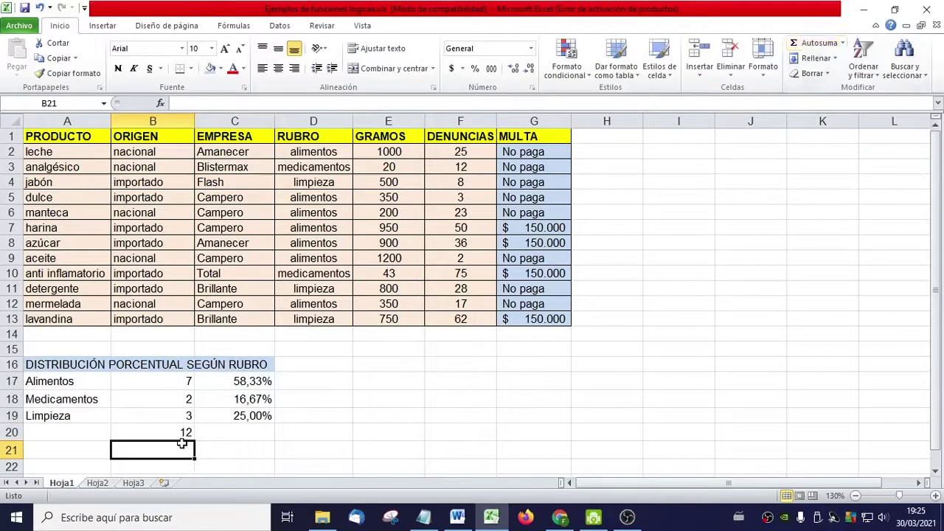
# Total the category percentages in C20 with =SUMA(C17:C19)
pyautogui.click(222, 437)
pyautogui.click(812, 43)
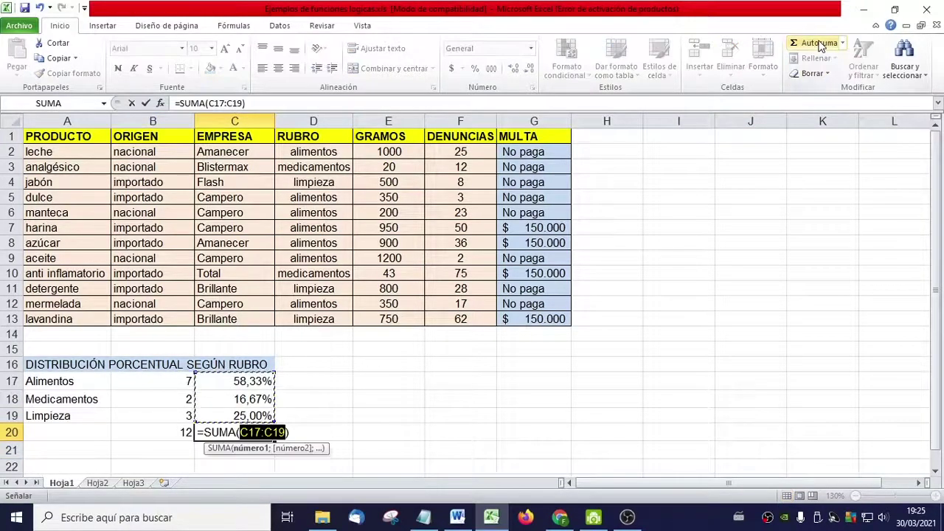
pyautogui.press('Return')
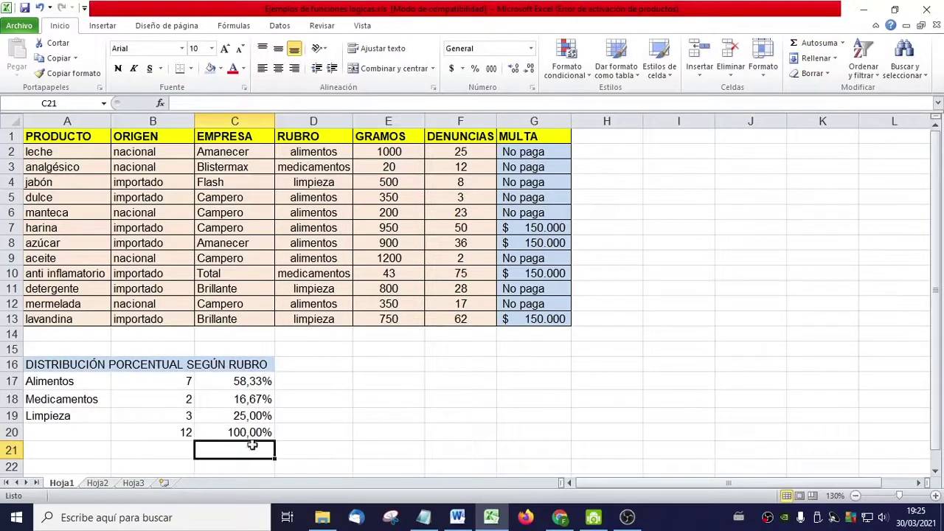